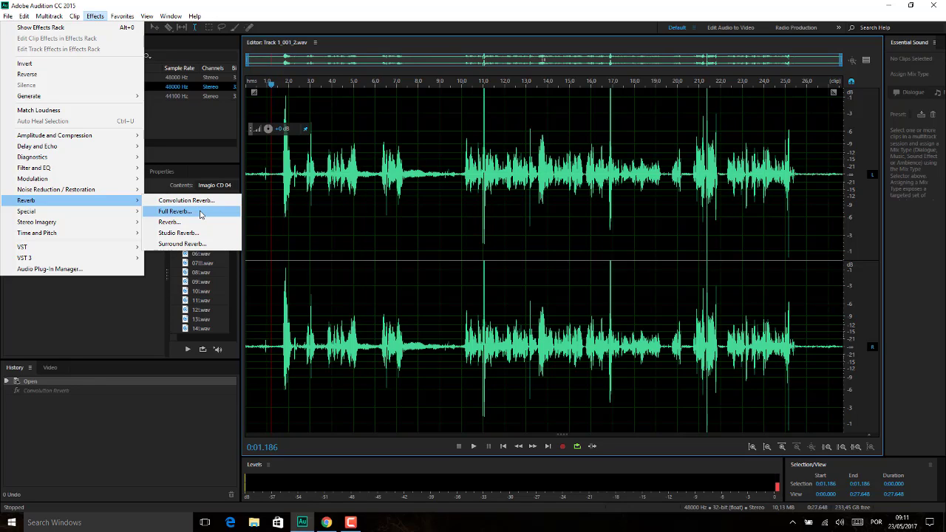
# Open the Full Reverb effect for Track 1_001_2.wav, move its dialog aside and preview the (Default) preset.
pyautogui.click(185, 213)
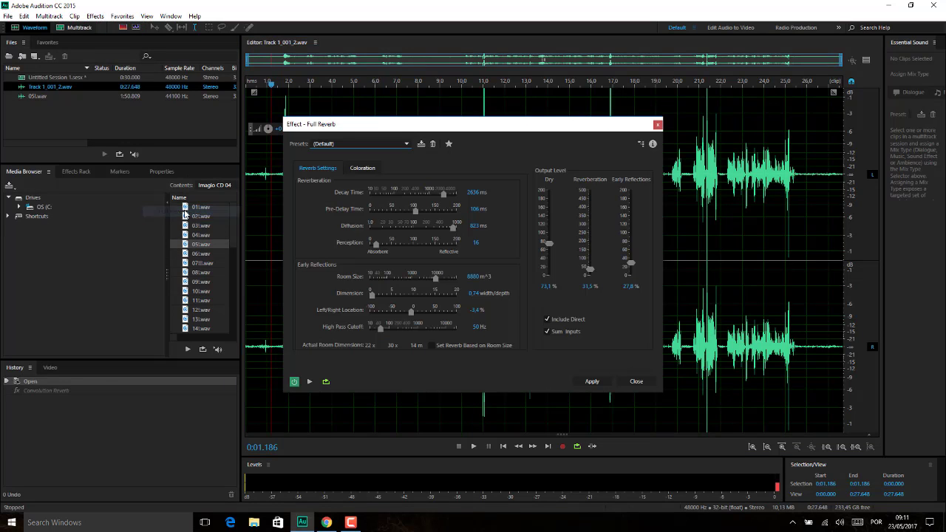
pyautogui.moveTo(427, 127); pyautogui.dragTo(473, 80)
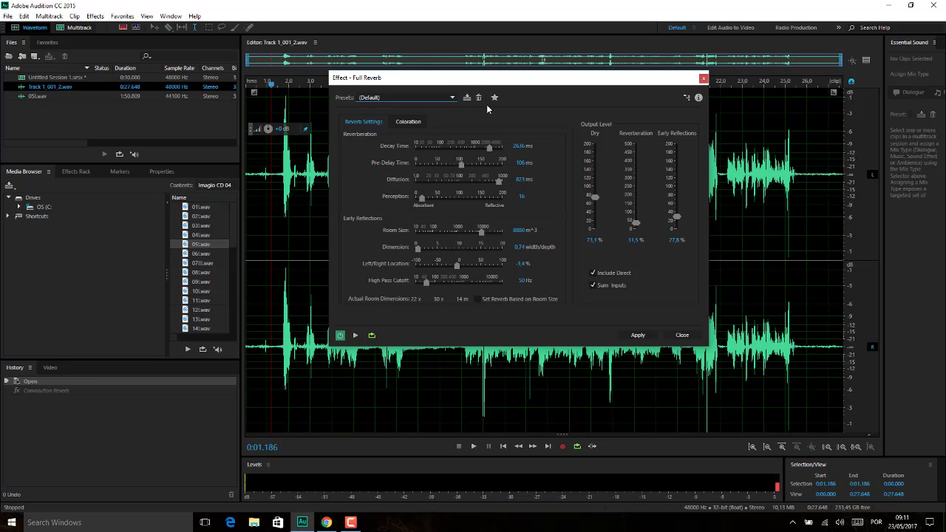
pyautogui.moveTo(490, 79); pyautogui.dragTo(355, 96)
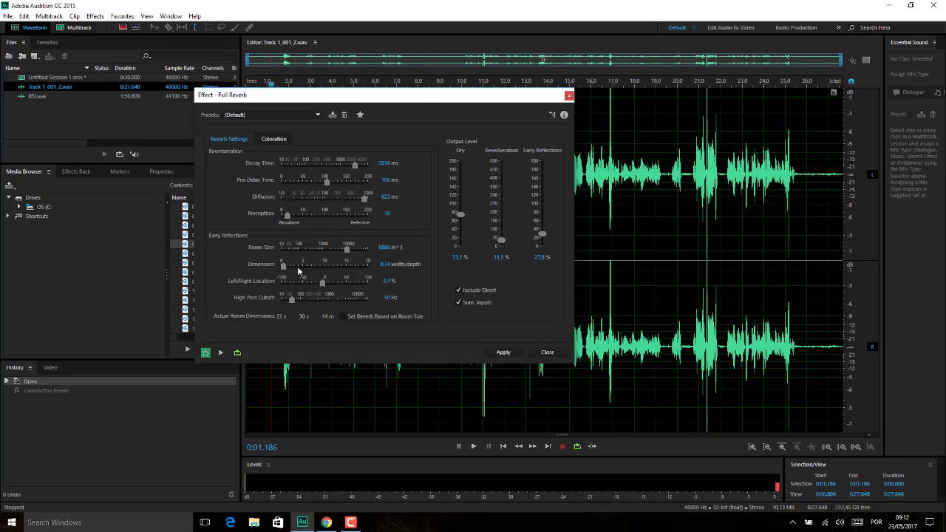
pyautogui.click(220, 354)
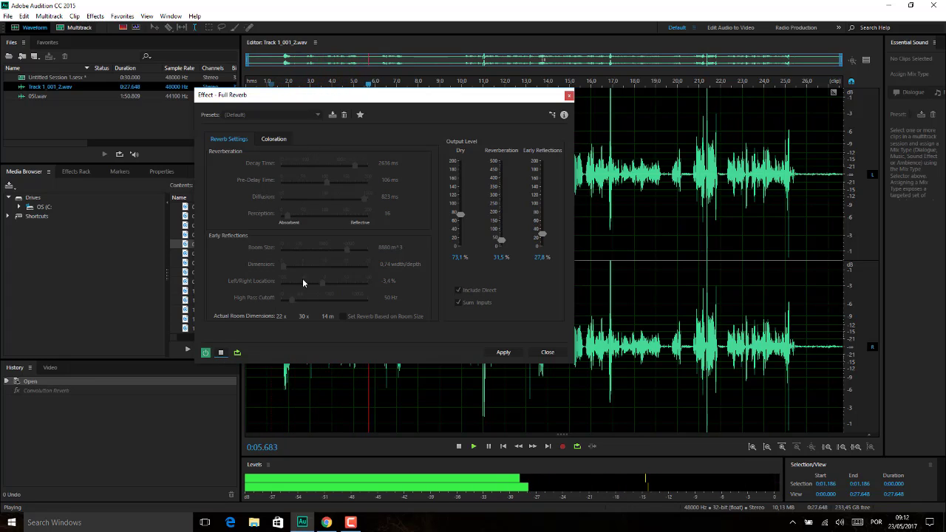
pyautogui.click(222, 354)
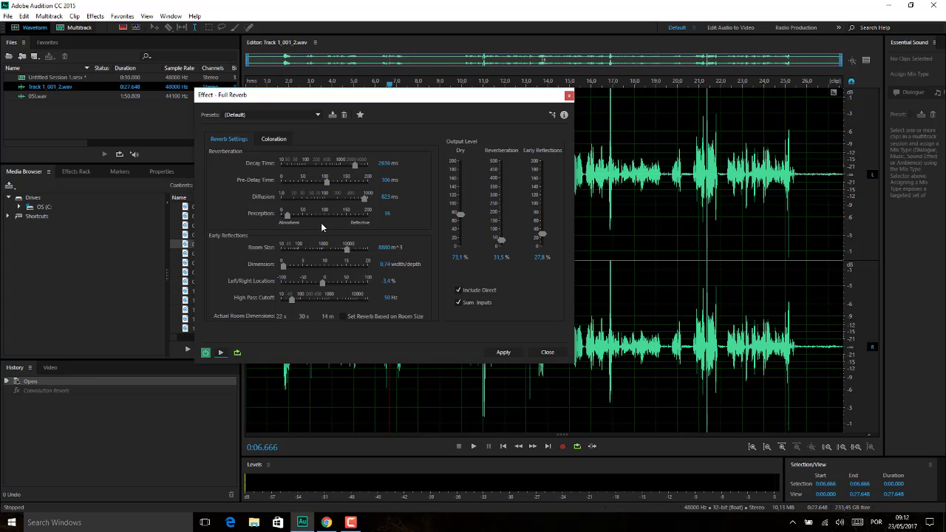
# Load the Chamber Pot preset in Full Reverb and preview a few seconds of the voice track.
pyautogui.click(285, 116)
pyautogui.click(284, 138)
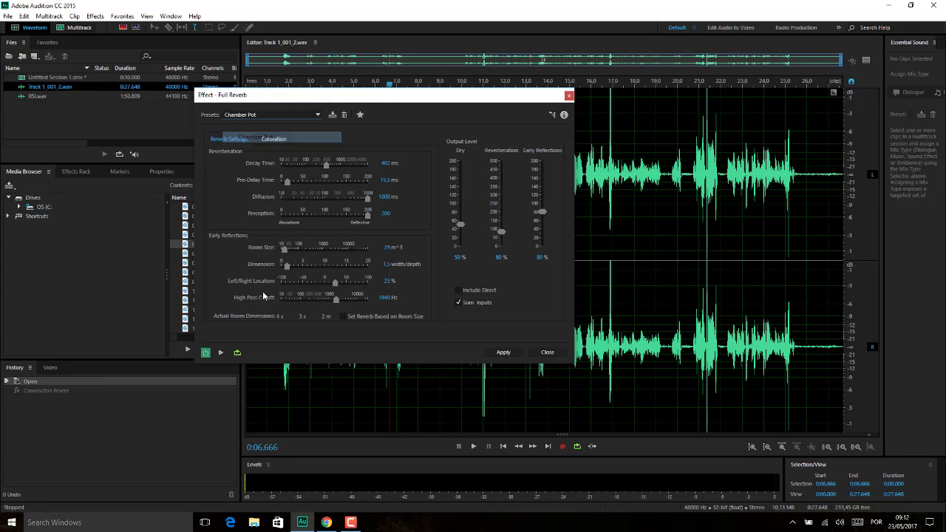
pyautogui.click(222, 352)
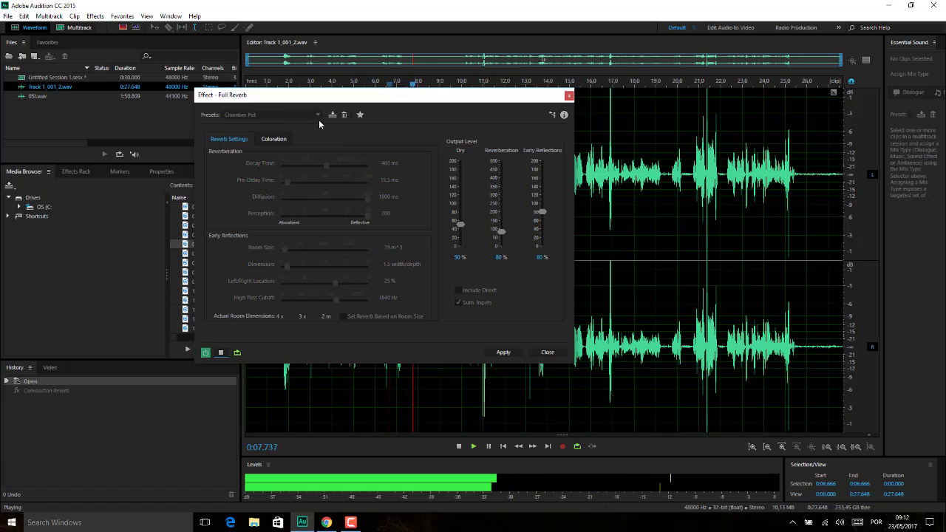
pyautogui.click(221, 354)
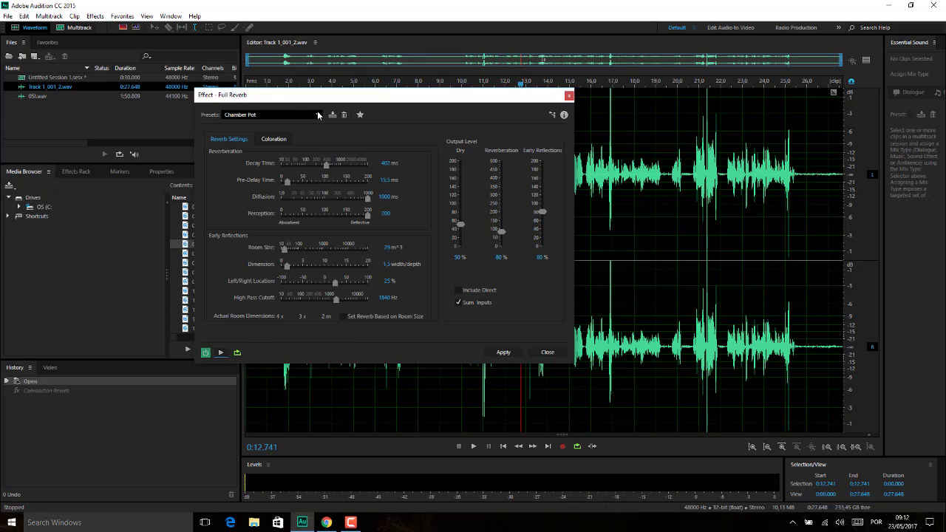
# Switch the reverb to the Church preset and listen to a short preview.
pyautogui.click(317, 115)
pyautogui.click(246, 148)
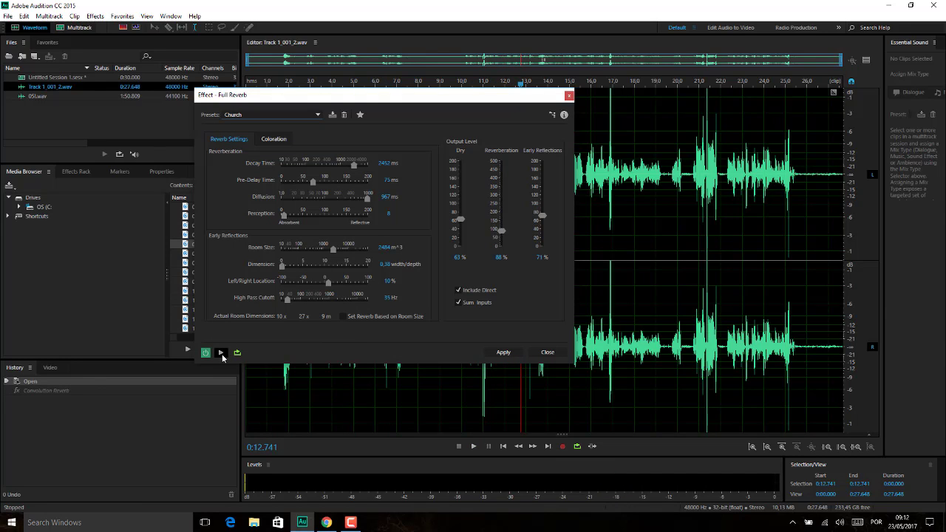
pyautogui.click(222, 354)
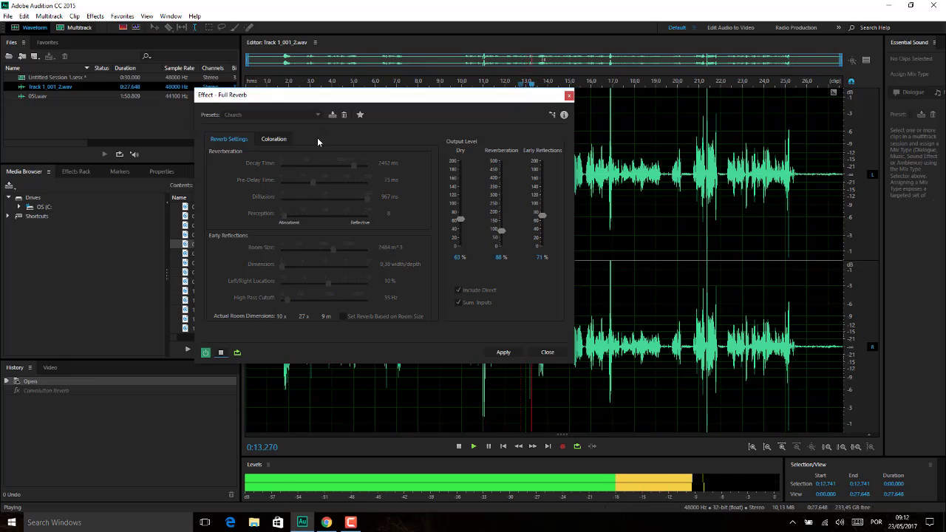
pyautogui.click(221, 353)
# Choose the Empty Living Room reverb preset and preview it briefly on the voice track.
pyautogui.click(317, 116)
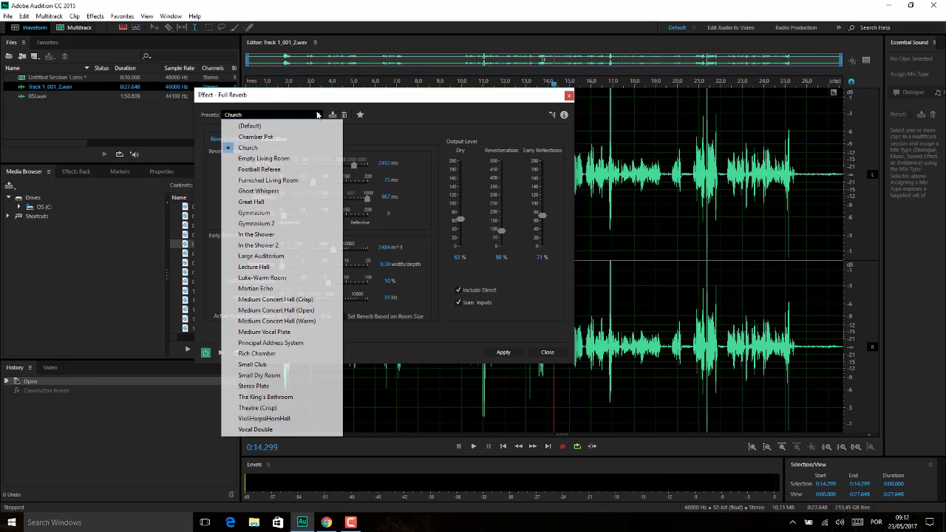
pyautogui.click(263, 158)
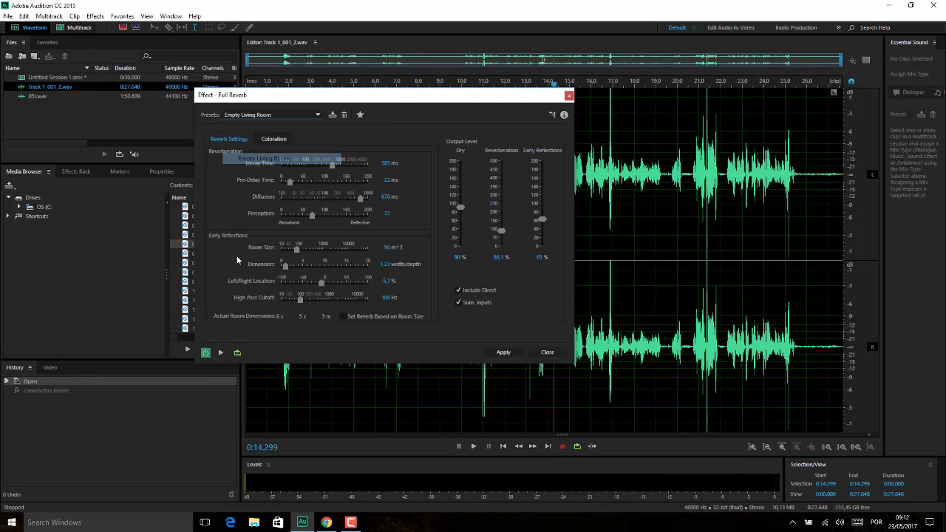
pyautogui.click(224, 351)
pyautogui.press('space')
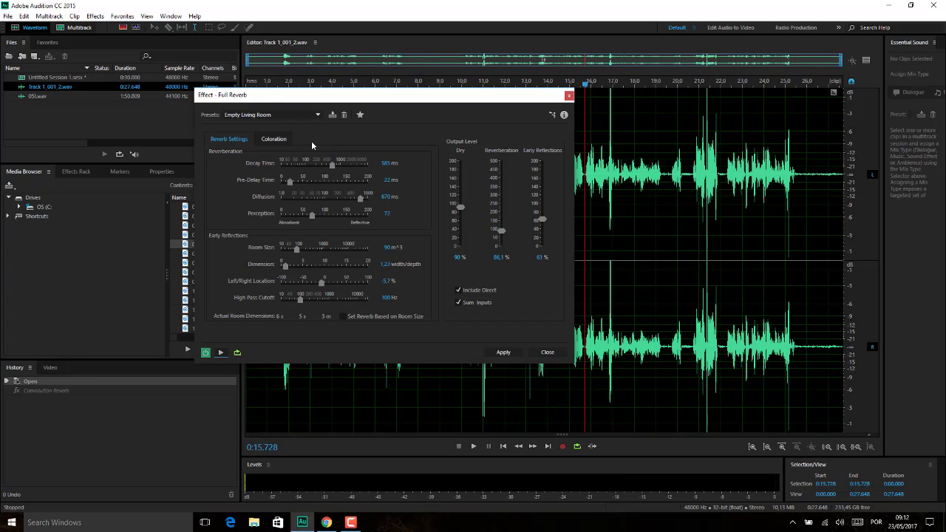
# Select the Football Referee reverb preset and audition it on the voice track.
pyautogui.click(317, 114)
pyautogui.click(255, 169)
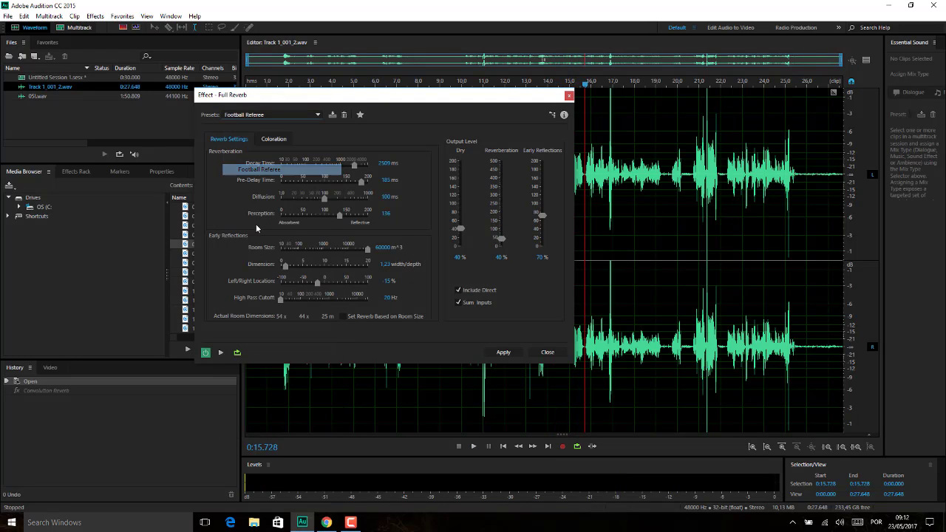
pyautogui.click(219, 352)
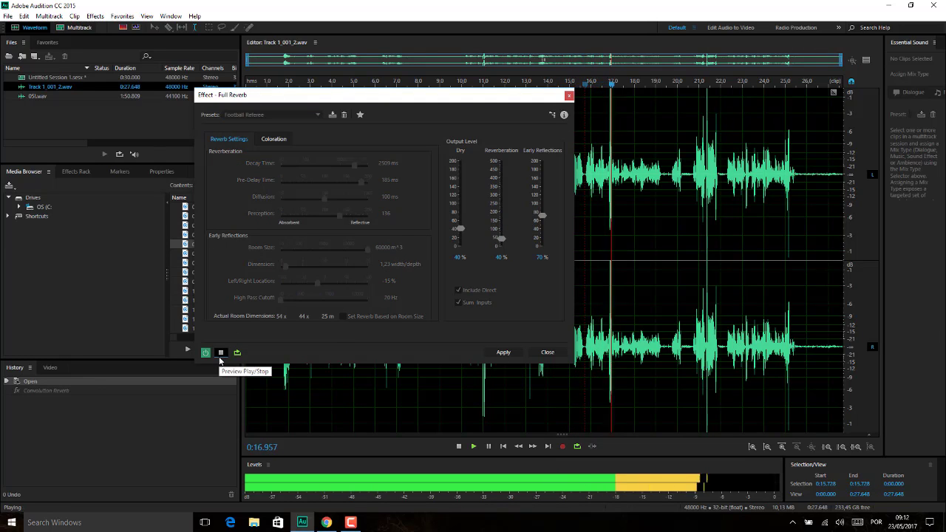
pyautogui.click(220, 356)
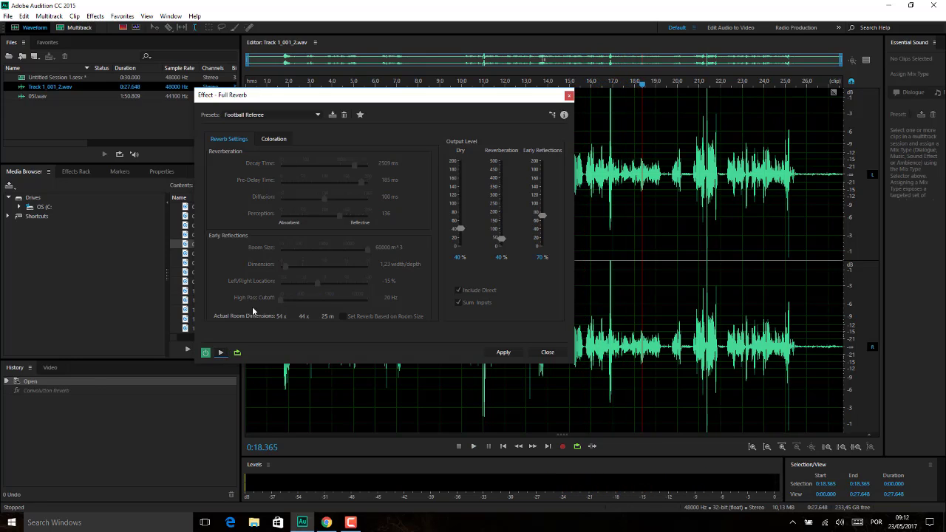
# Preview the Furnished Living Room preset on the voice track, then close Full Reverb without applying it.
pyautogui.click(316, 115)
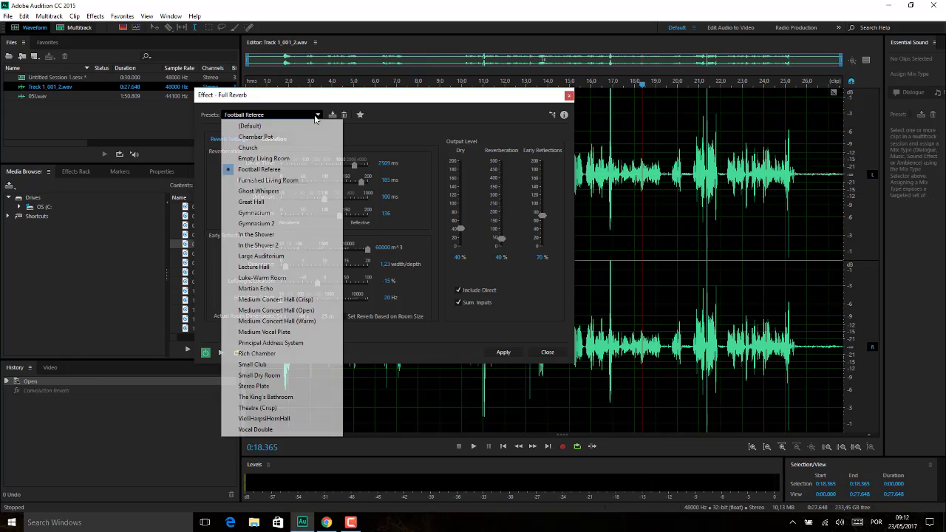
pyautogui.click(277, 185)
pyautogui.click(221, 353)
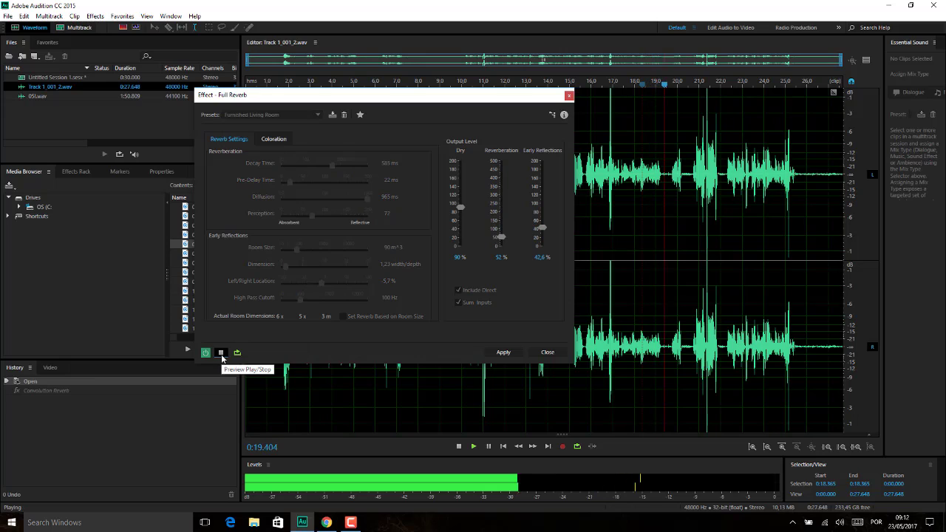
pyautogui.click(220, 354)
pyautogui.click(547, 351)
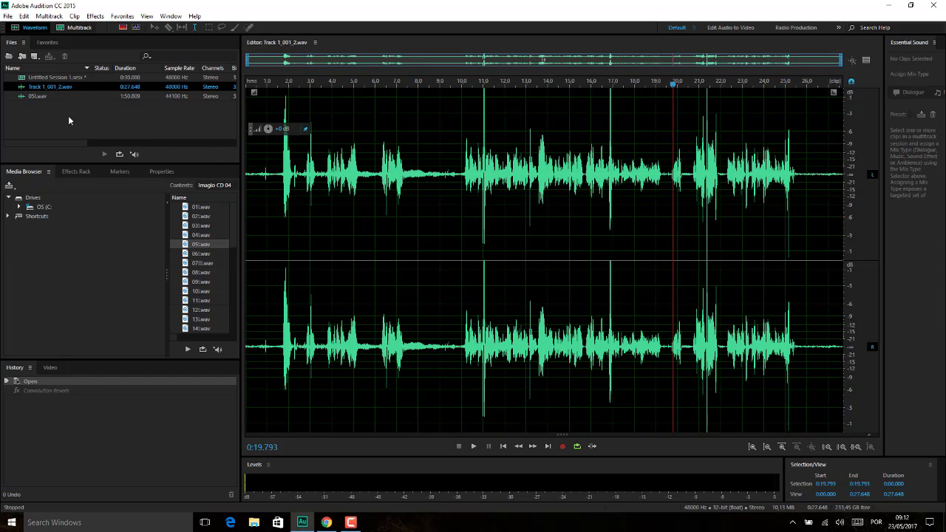
# Open the song Coldplay Viva La Vida.mp3 from the MUSICAS folder and play its first seconds without effects.
pyautogui.doubleClick(66, 112)
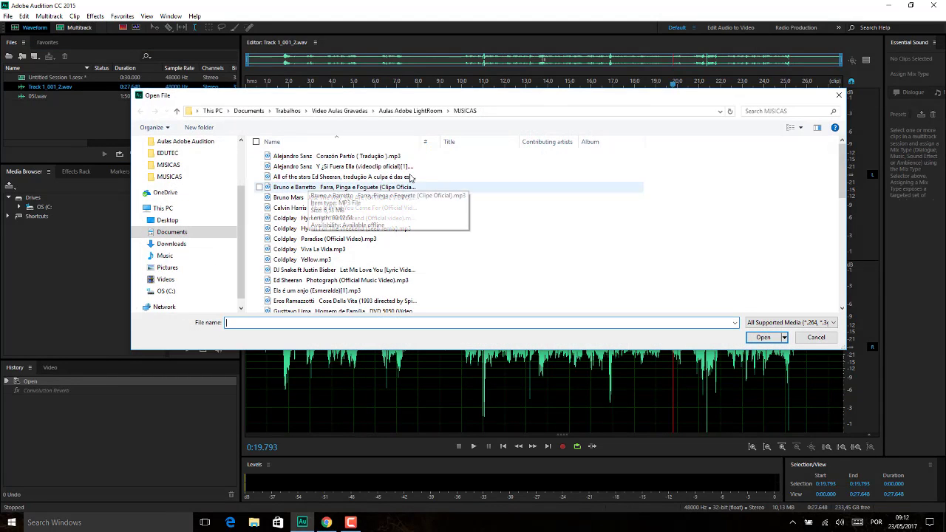
pyautogui.doubleClick(280, 250)
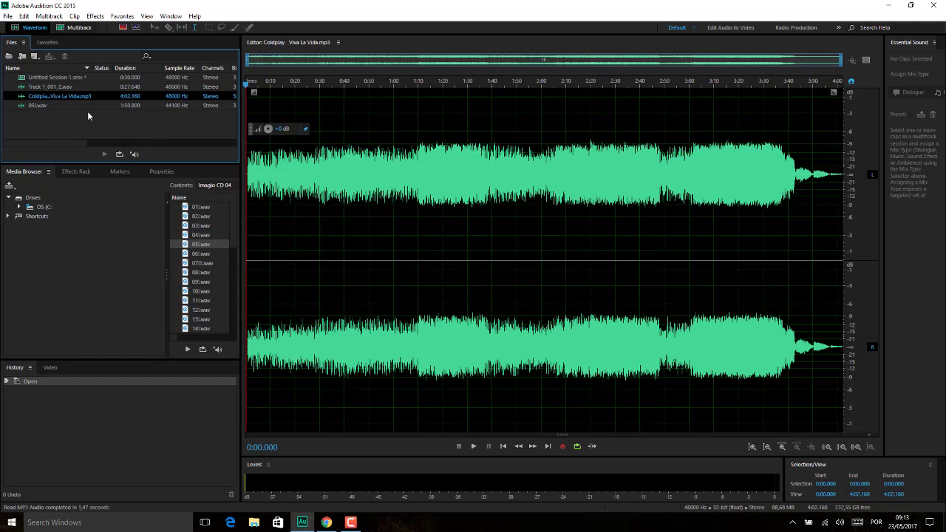
pyautogui.press('space')
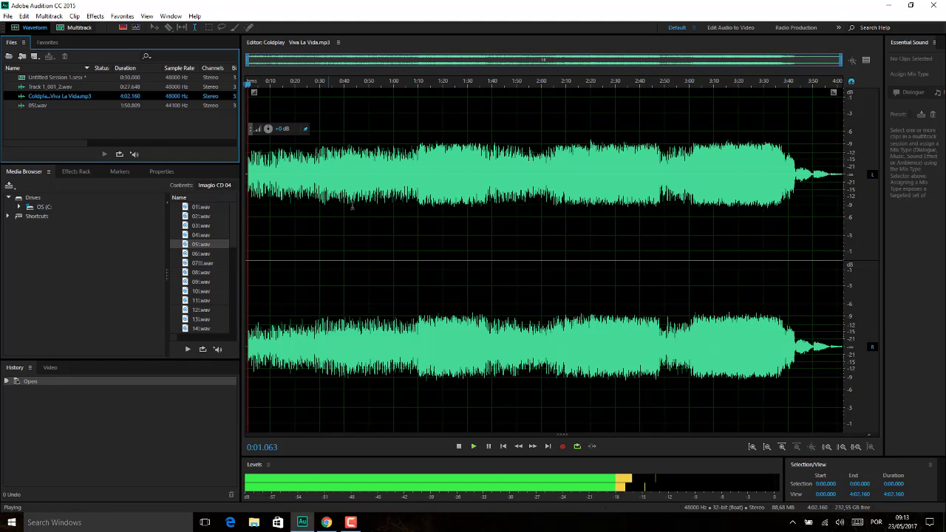
pyautogui.press('space')
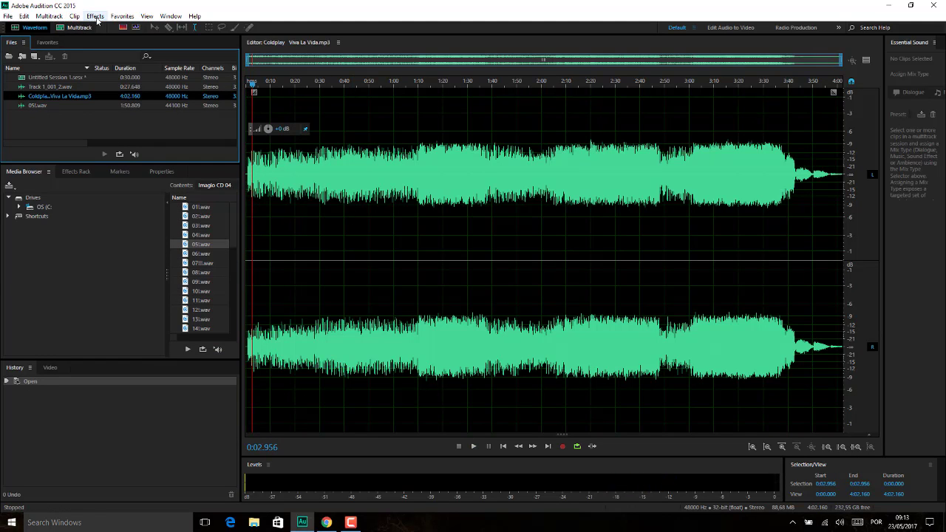
# Open the Full Reverb effect for the Viva La Vida song and preview it with the Furnished Living Room preset.
pyautogui.click(96, 17)
pyautogui.moveTo(131, 200)
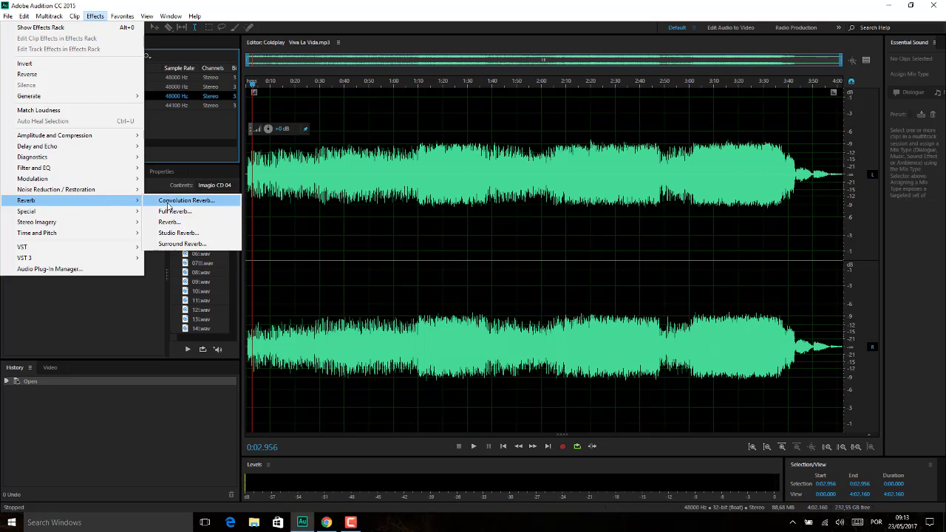
pyautogui.click(181, 211)
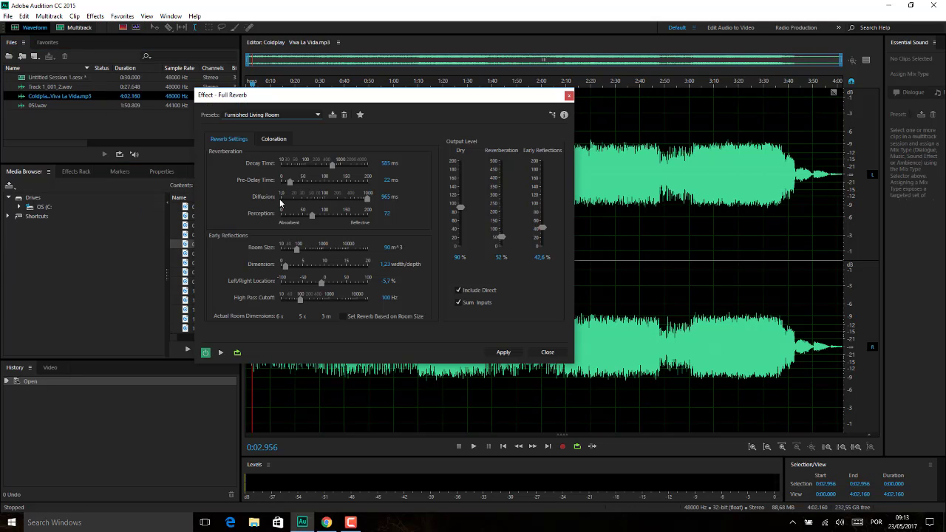
pyautogui.click(220, 352)
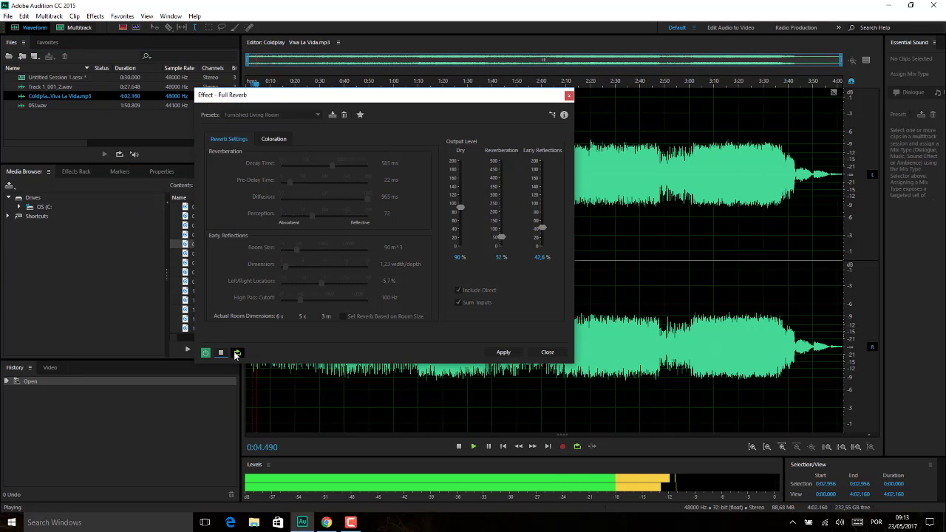
pyautogui.click(220, 352)
# Load the Ghost Whispers reverb preset and preview it on the song.
pyautogui.click(273, 116)
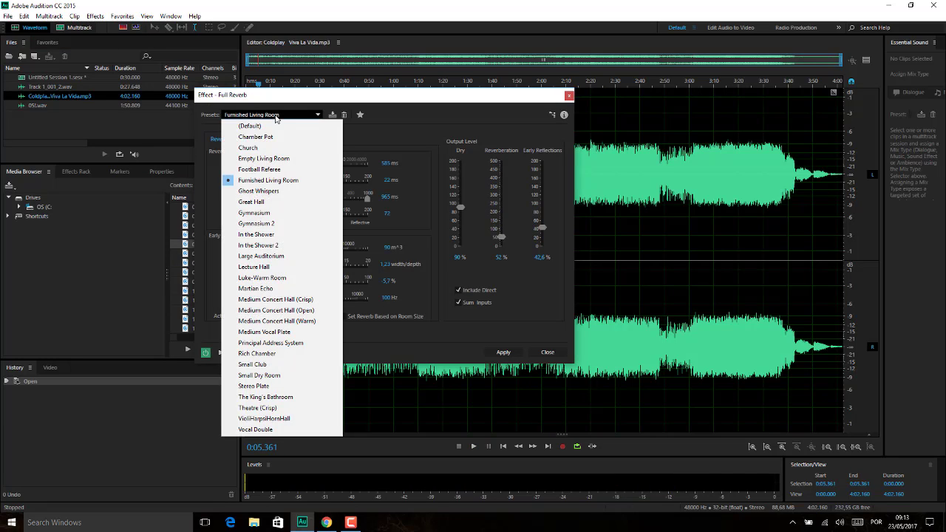
pyautogui.click(258, 190)
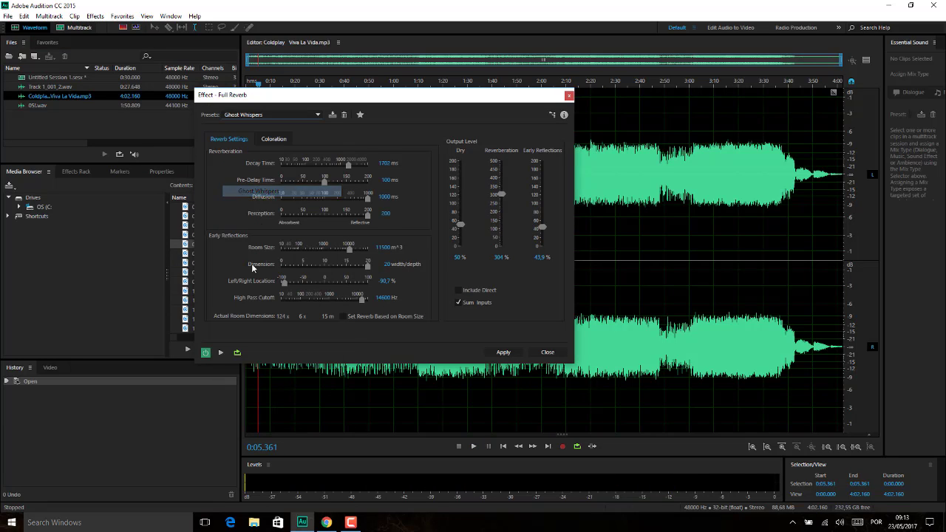
pyautogui.click(220, 353)
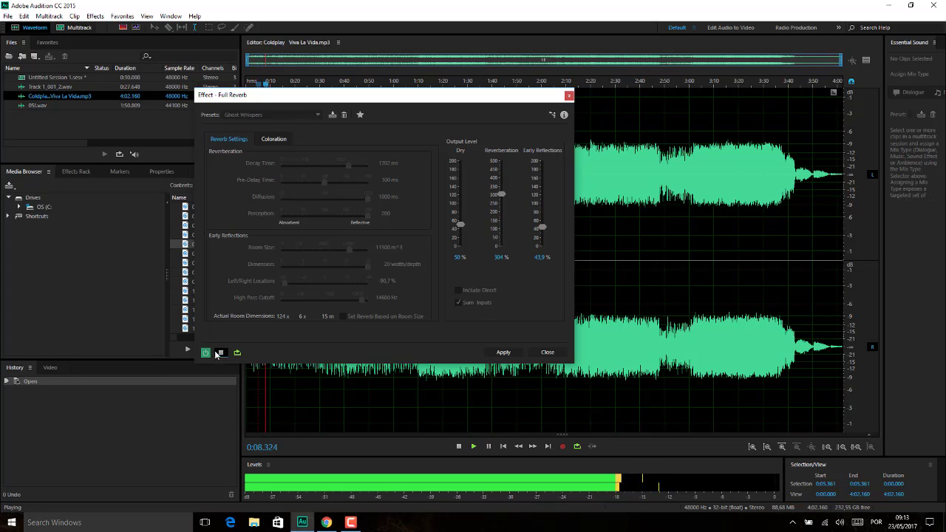
pyautogui.click(218, 353)
# Switch the song's reverb to the Great Hall preset and listen to a short preview.
pyautogui.click(283, 116)
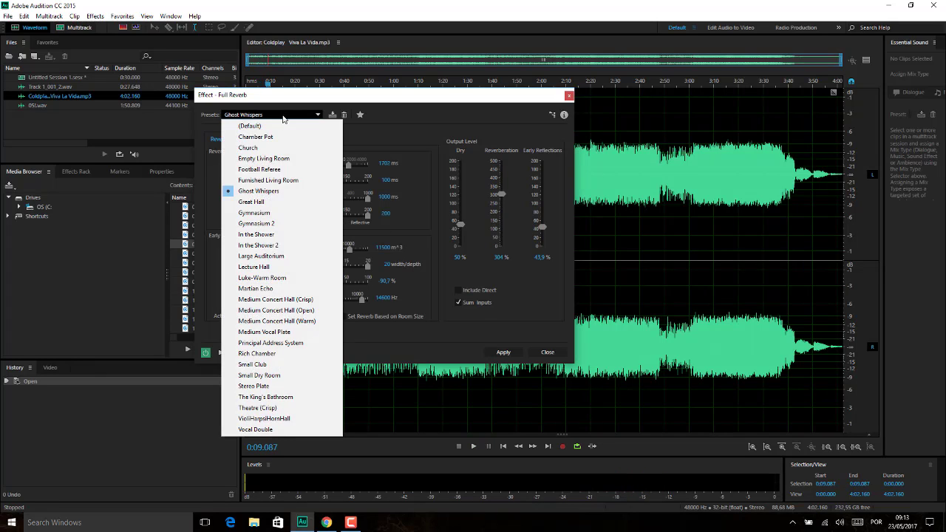
pyautogui.click(269, 201)
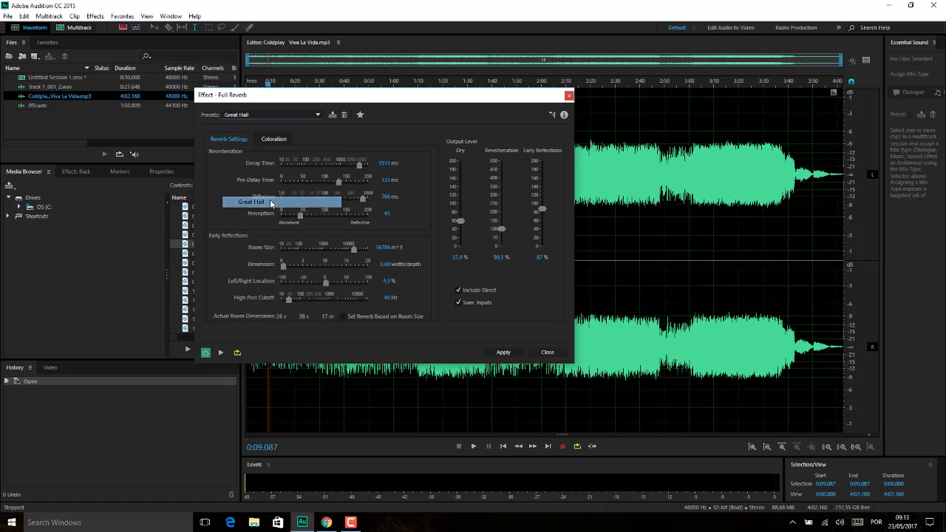
pyautogui.click(221, 354)
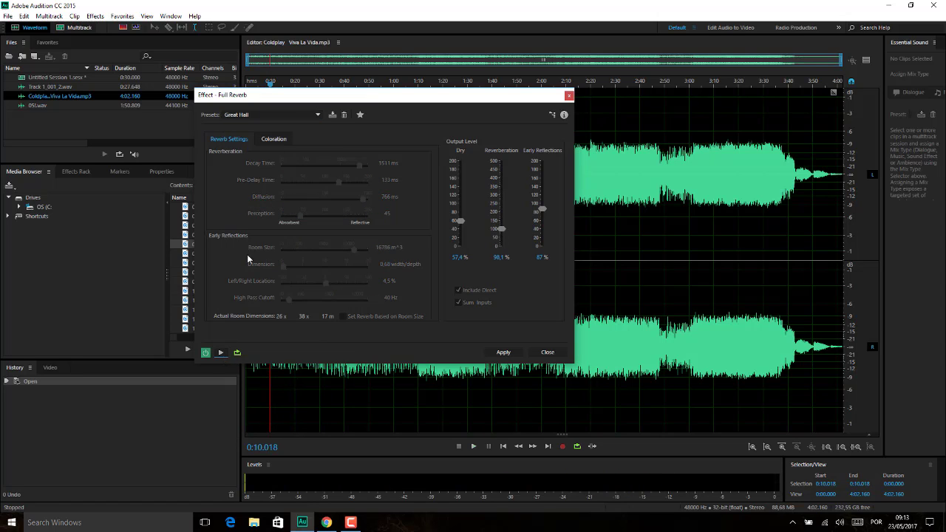
# Set the song's Full Reverb preset to Gymnasium and preview the result.
pyautogui.click(281, 115)
pyautogui.click(274, 214)
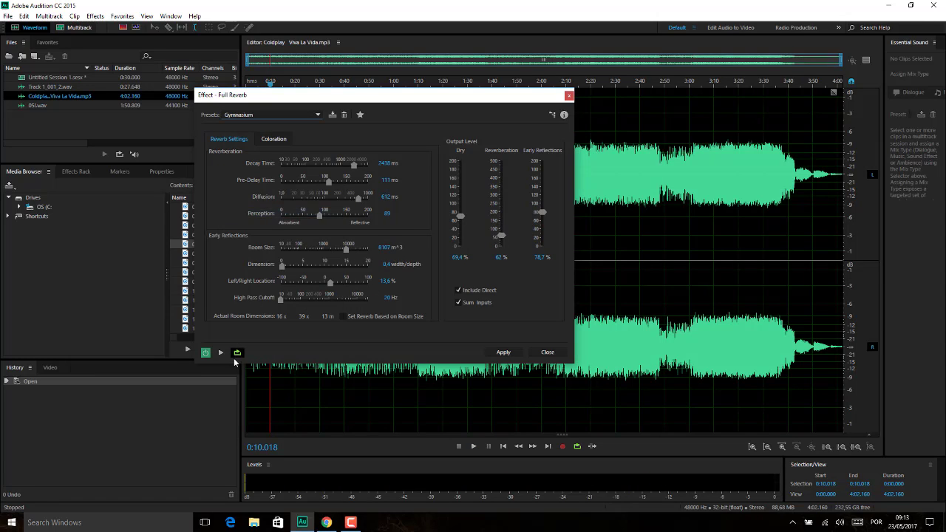
pyautogui.click(220, 354)
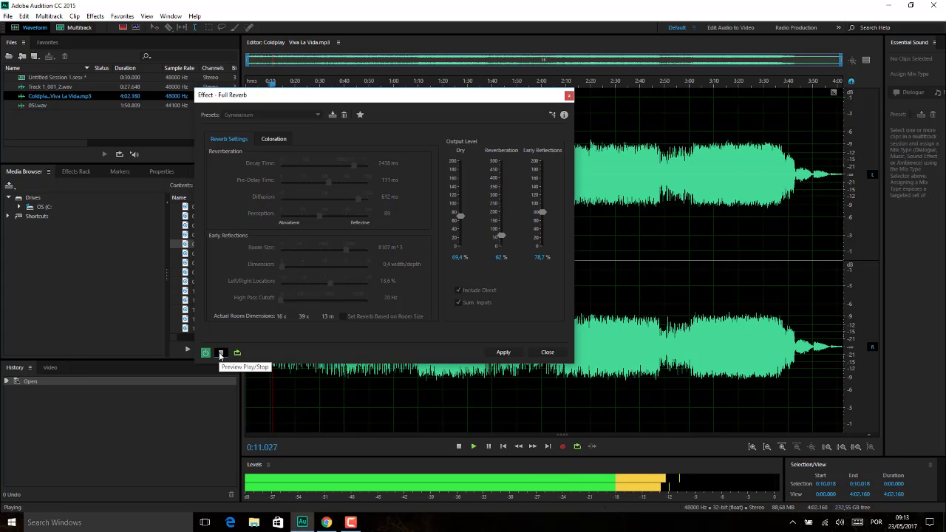
pyautogui.click(220, 354)
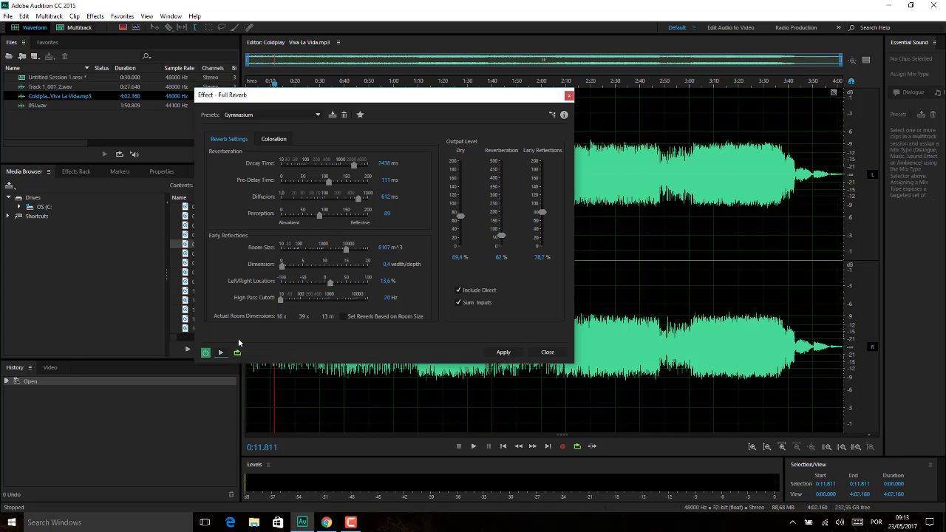
# Preview the song with the Gymnasium reverb, set Perception to 182 and preview it again.
pyautogui.click(220, 352)
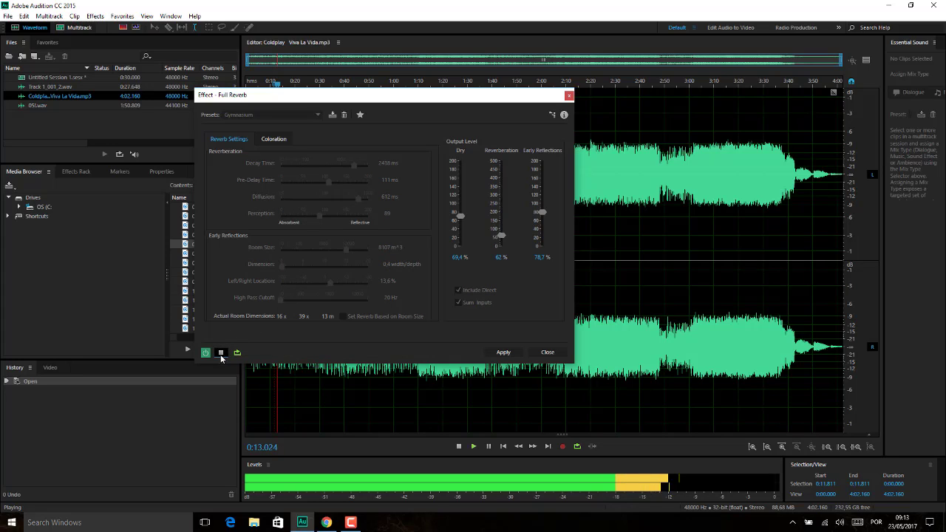
pyautogui.click(220, 352)
pyautogui.moveTo(355, 216); pyautogui.dragTo(361, 215)
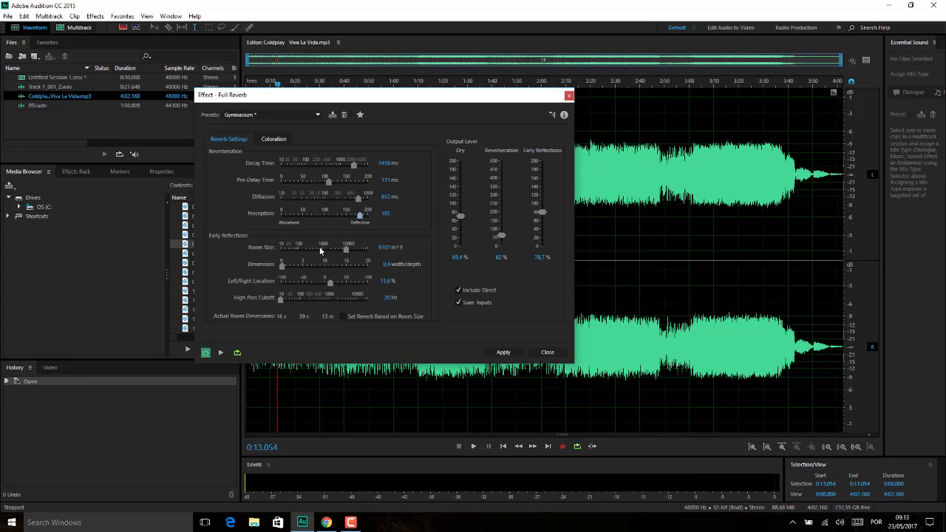
pyautogui.click(220, 353)
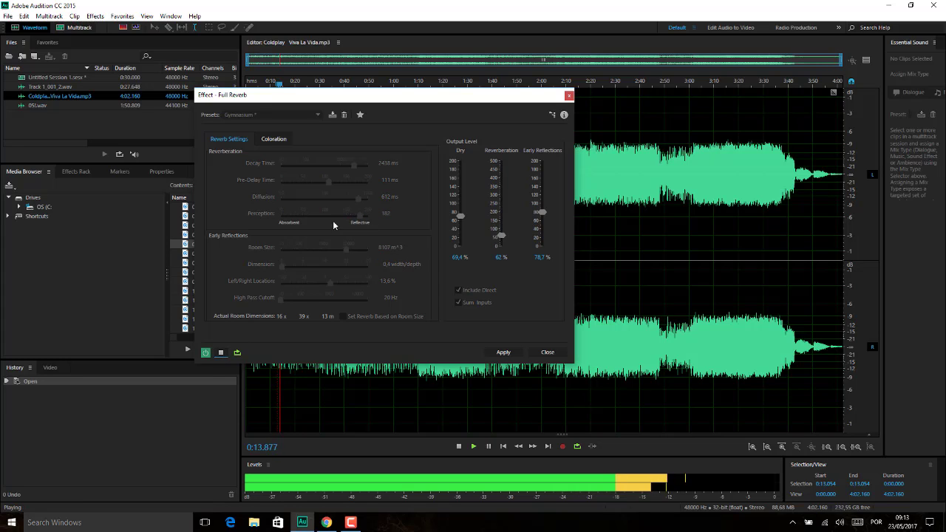
pyautogui.click(221, 354)
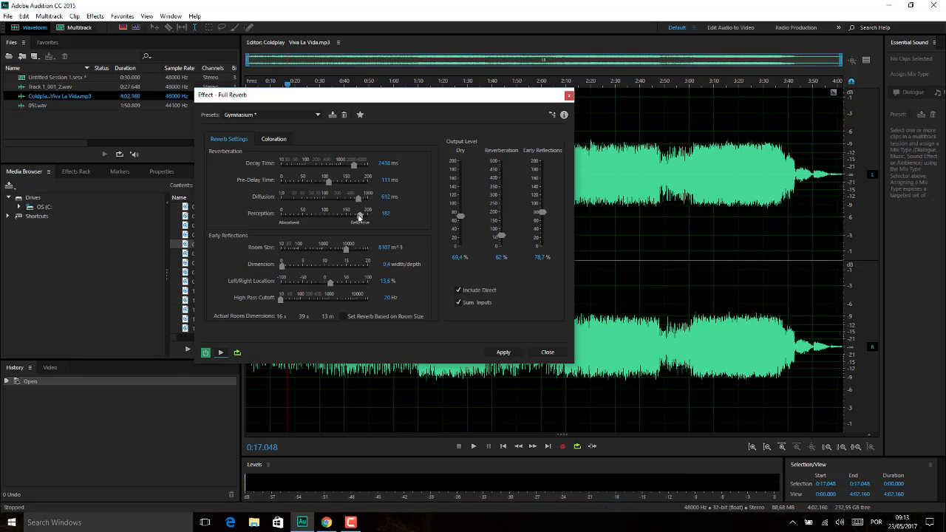
# Lower the Gymnasium reverb's Perception to 25, towards Absorbent, and preview the song.
pyautogui.moveTo(360, 214); pyautogui.dragTo(289, 219)
pyautogui.click(221, 353)
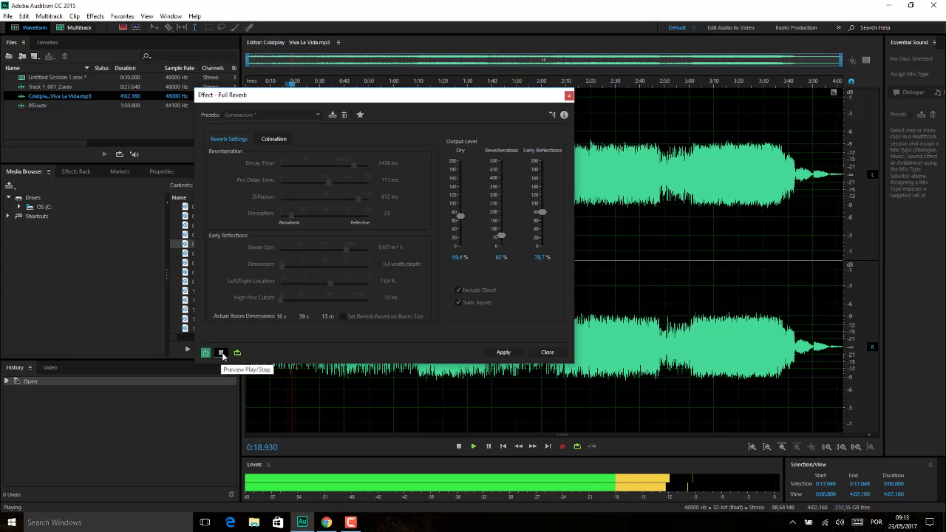
pyautogui.click(221, 353)
# Load the Gymnasium 2 reverb preset and play a brief preview of the song.
pyautogui.click(290, 115)
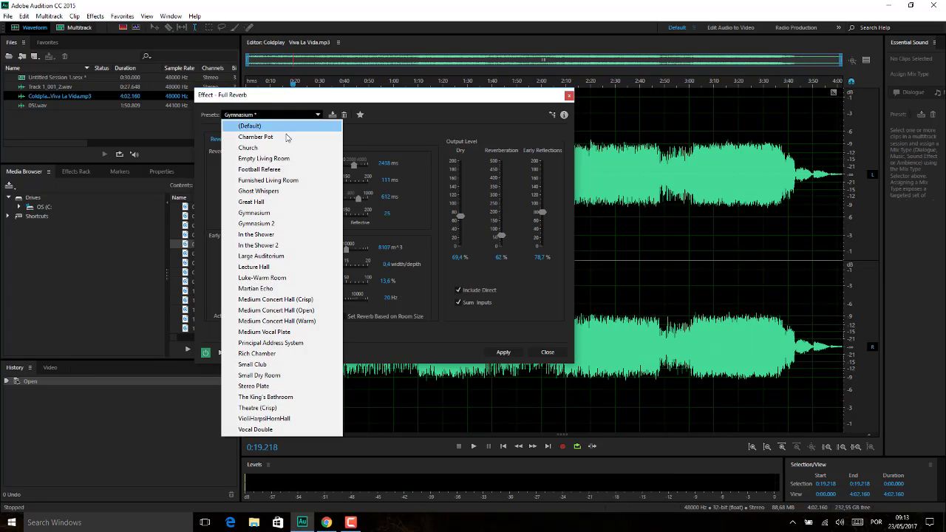
pyautogui.click(280, 224)
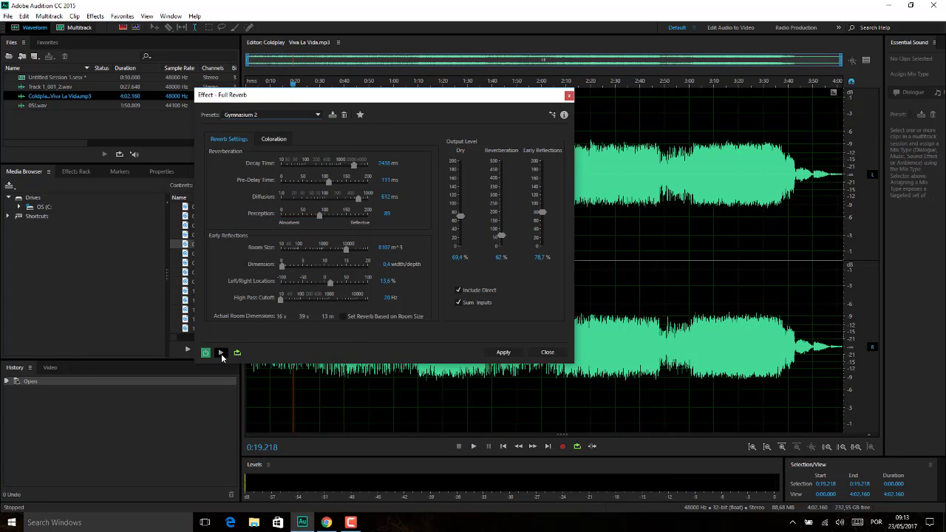
pyautogui.click(220, 353)
pyautogui.click(221, 354)
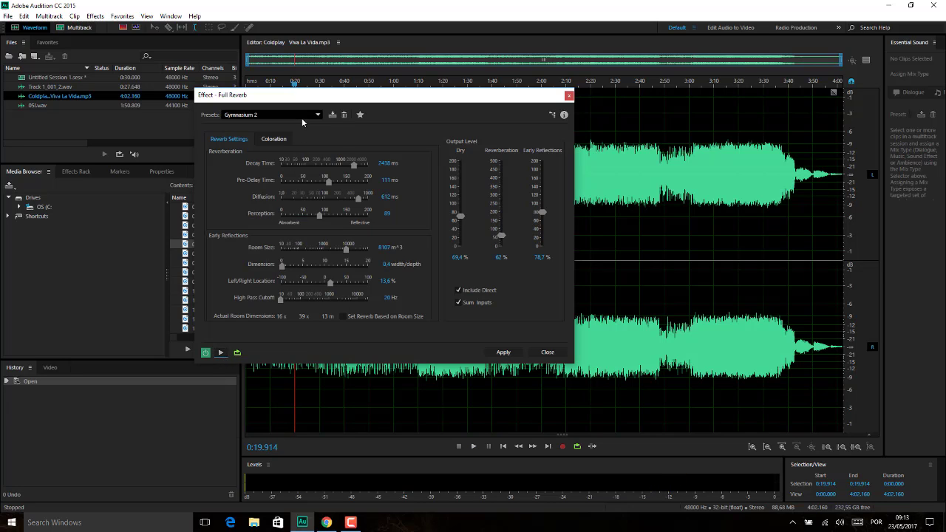
# Switch the song's reverb to the In the Shower preset and listen to a short preview.
pyautogui.click(301, 116)
pyautogui.click(277, 234)
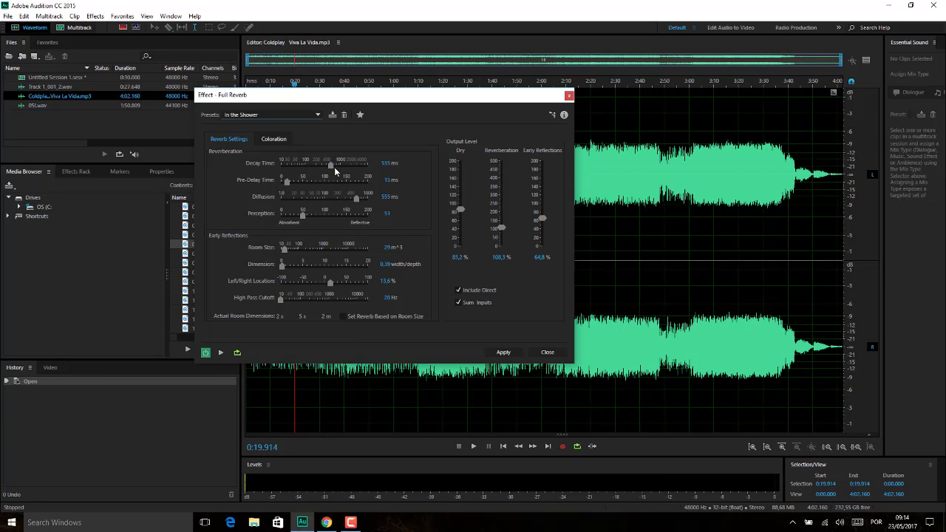
pyautogui.click(221, 353)
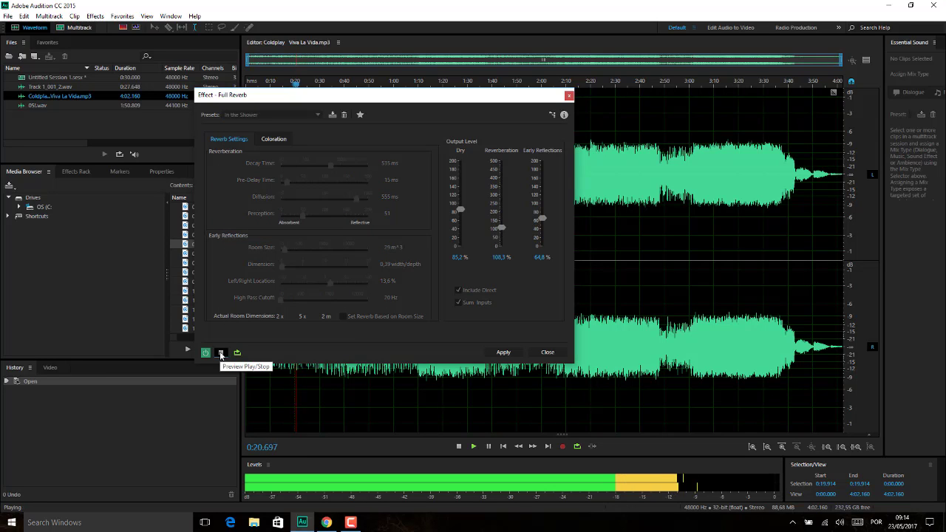
pyautogui.click(221, 353)
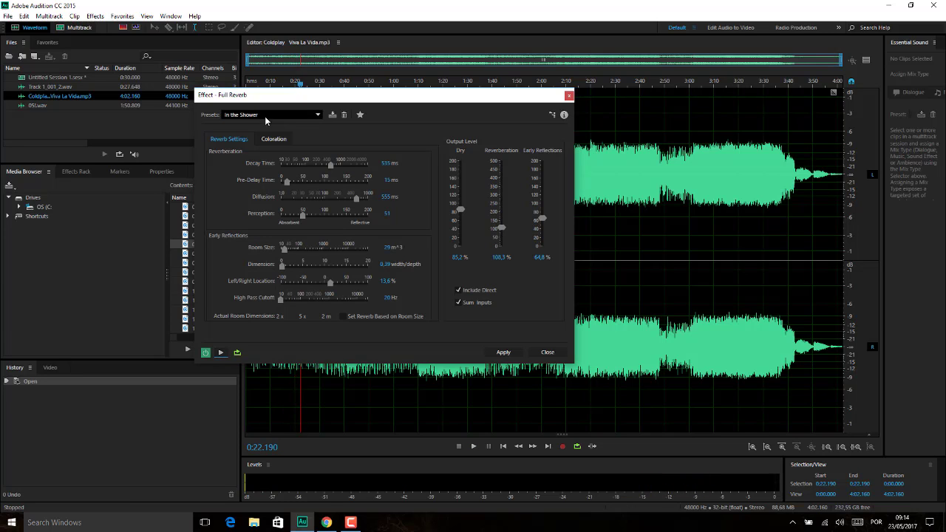
# Set the Full Reverb preset to Large Auditorium and preview it on the song.
pyautogui.click(306, 114)
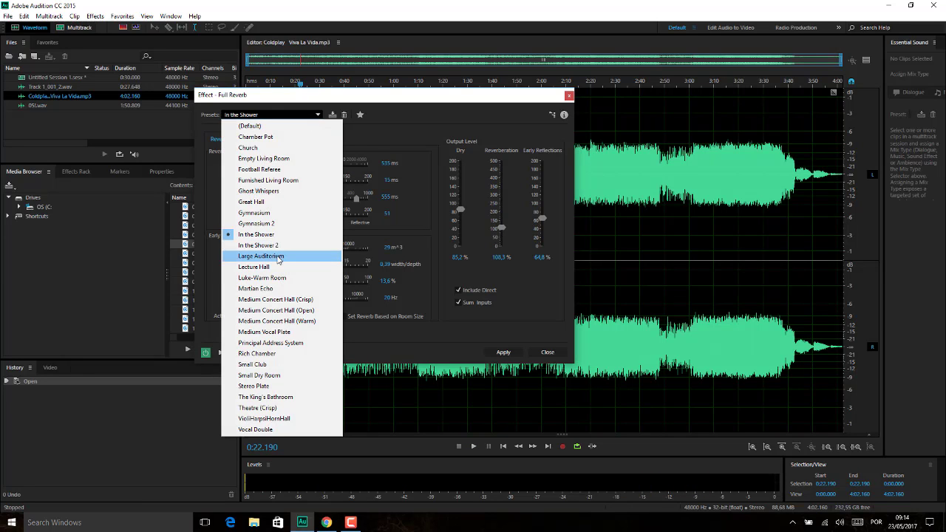
pyautogui.click(255, 256)
pyautogui.click(221, 353)
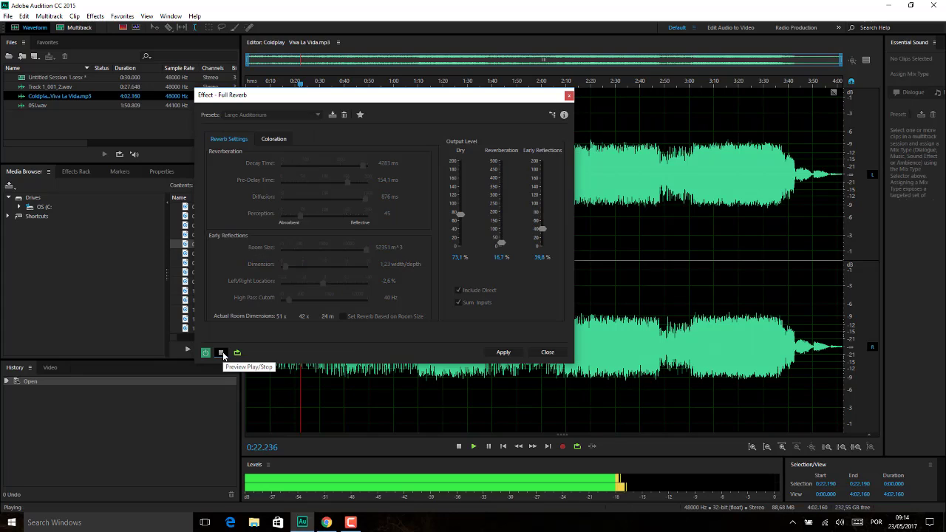
pyautogui.click(220, 353)
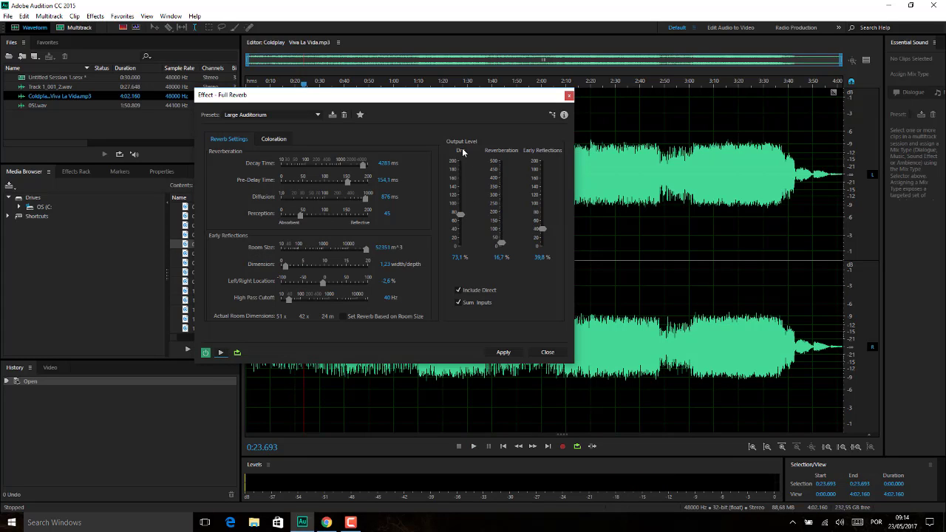
# Raise the Large Auditorium output levels to 118.2% Dry and 155.4% Reverberation and start the preview.
pyautogui.moveTo(463, 216); pyautogui.dragTo(464, 202)
pyautogui.moveTo(501, 236); pyautogui.dragTo(505, 224)
pyautogui.click(219, 353)
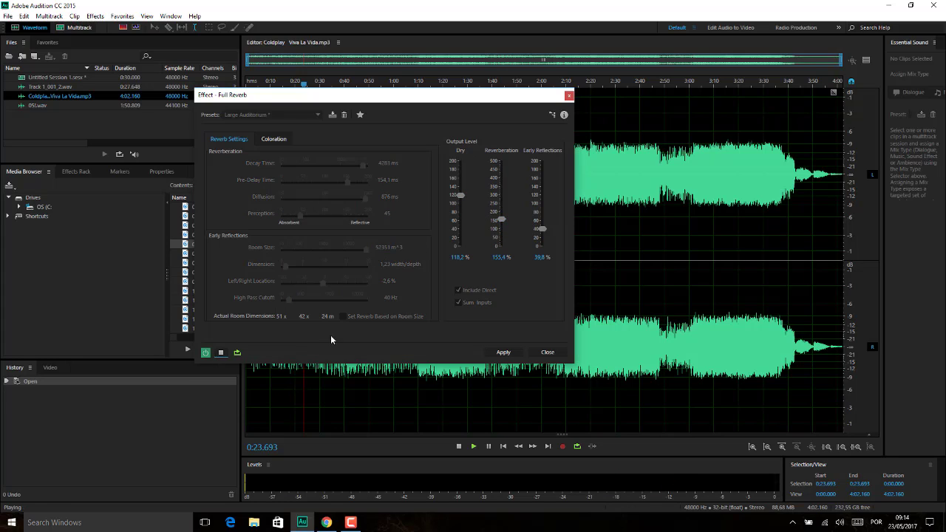
# While the preview plays, raise Reverberation to 500%, bring it down to 322.3%, and stop playback.
pyautogui.moveTo(502, 220); pyautogui.dragTo(506, 148)
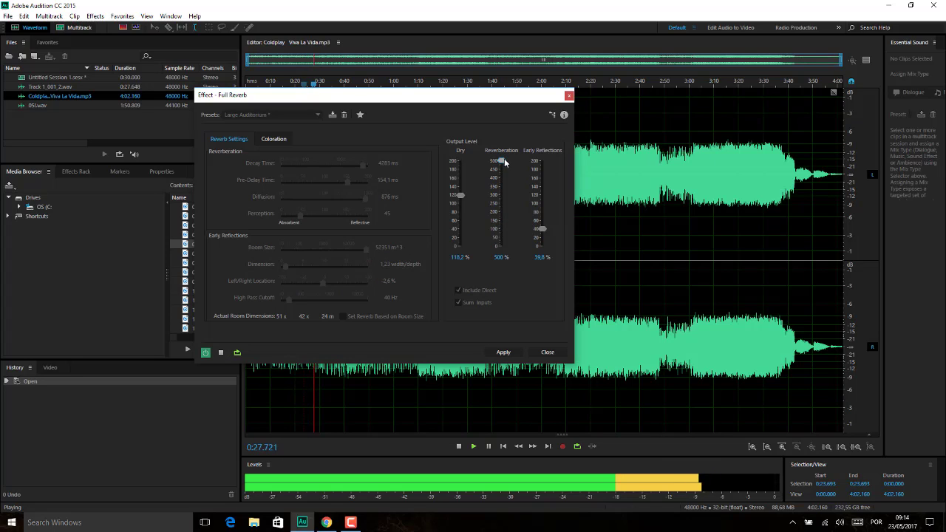
pyautogui.moveTo(504, 160); pyautogui.dragTo(502, 191)
pyautogui.click(221, 353)
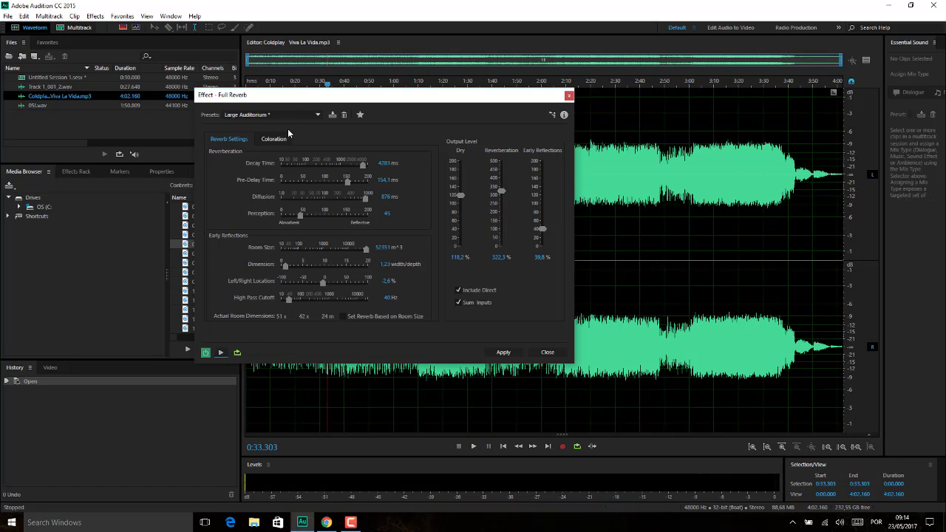
# Load the Lecture Hall reverb preset and play a short preview of the song.
pyautogui.click(285, 114)
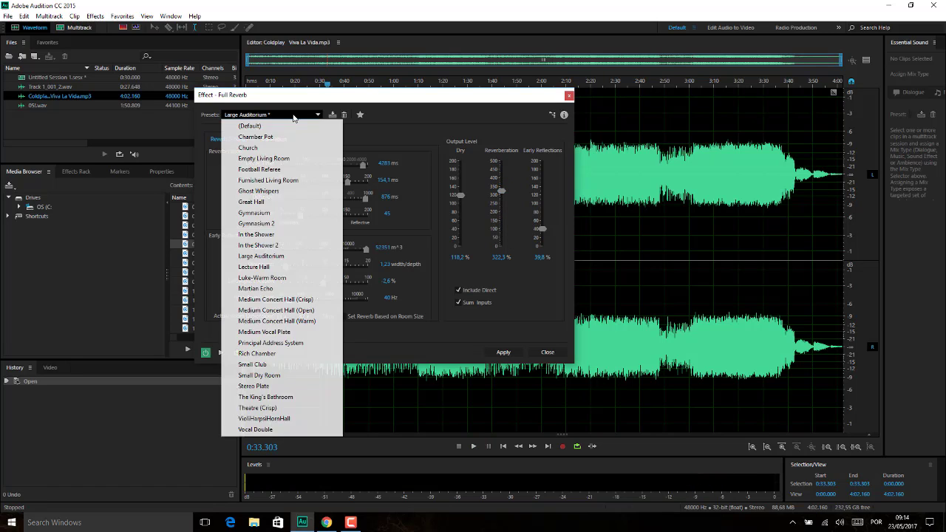
pyautogui.click(267, 267)
pyautogui.click(221, 353)
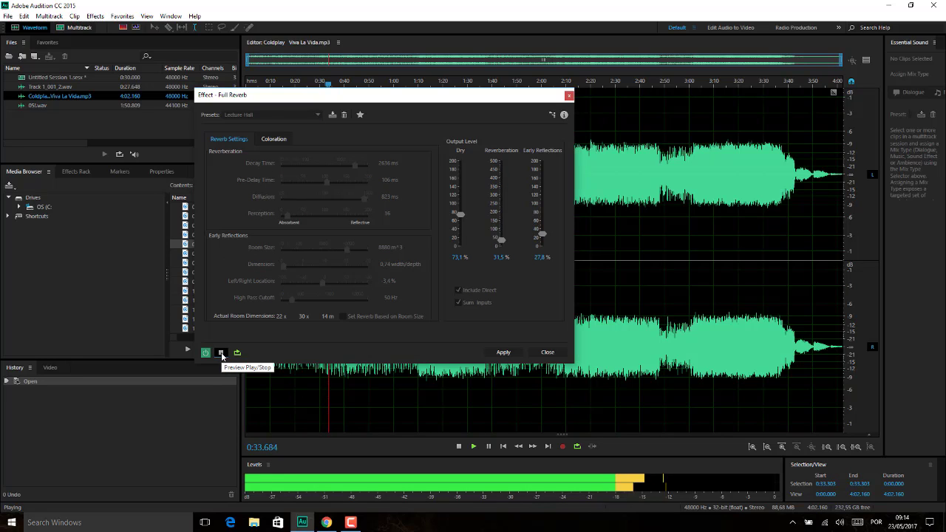
pyautogui.click(221, 356)
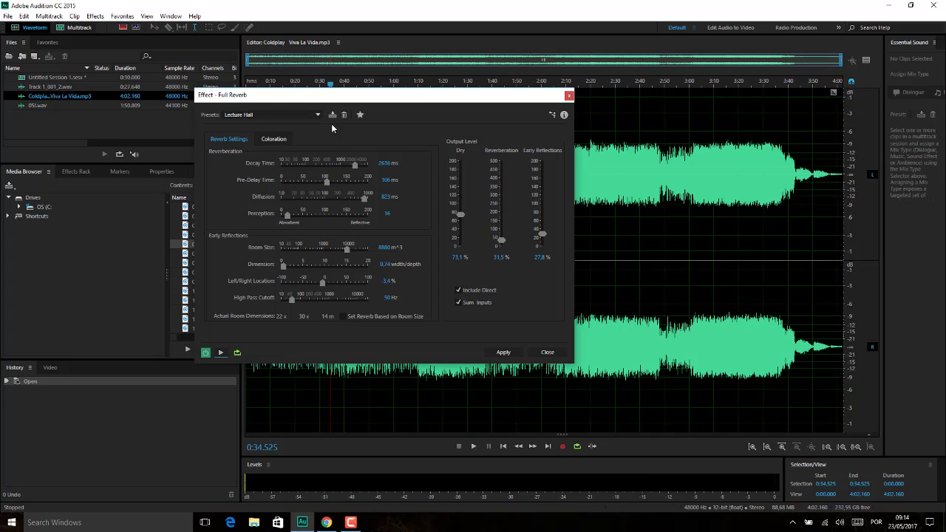
# Preview the Luke-Warm Room preset on the song and set its output levels to 150% Dry and 125% Reverberation.
pyautogui.click(313, 112)
pyautogui.click(282, 277)
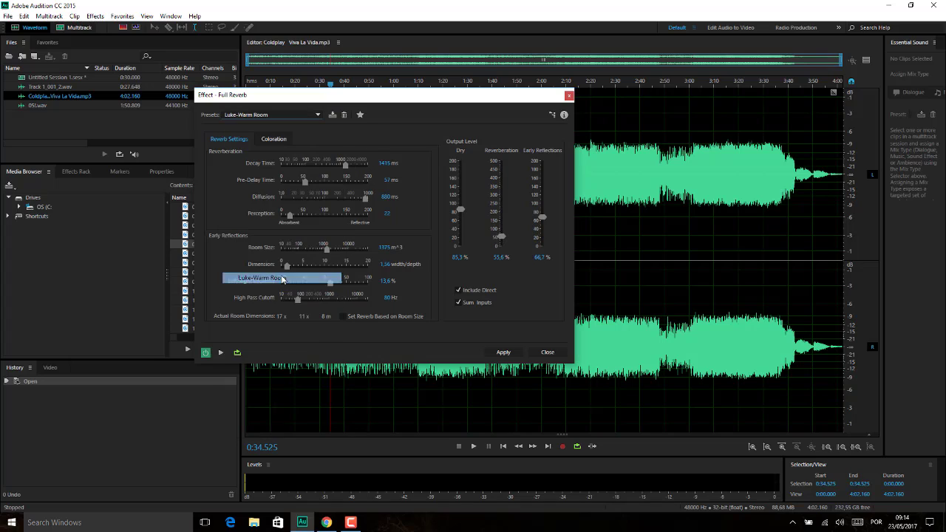
pyautogui.click(220, 353)
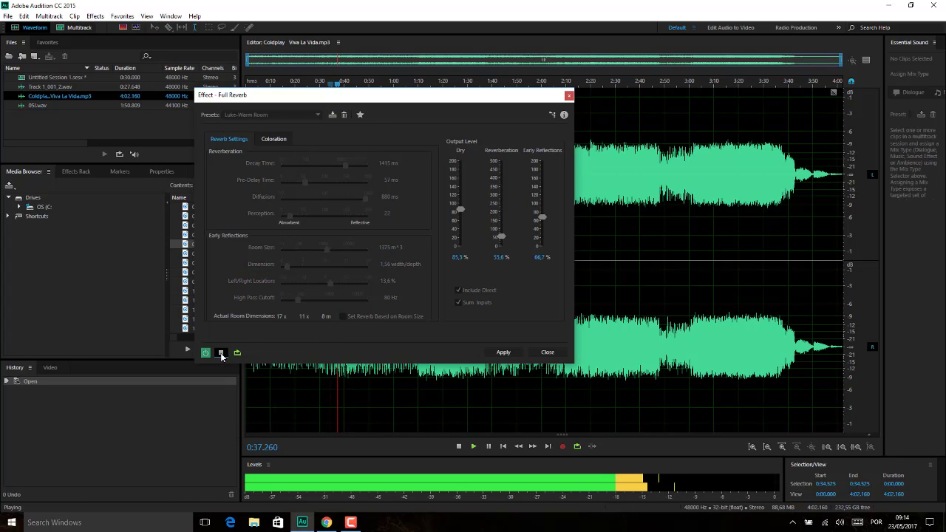
pyautogui.click(221, 353)
pyautogui.moveTo(461, 211); pyautogui.dragTo(461, 184)
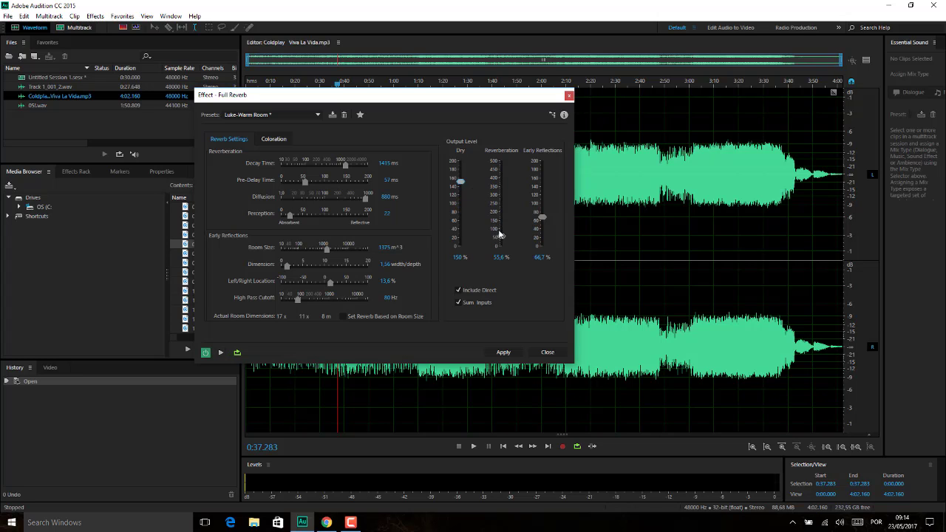
pyautogui.moveTo(499, 235); pyautogui.dragTo(501, 224)
# Change the song's reverb preset to Principal Address System and preview the sound.
pyautogui.click(307, 114)
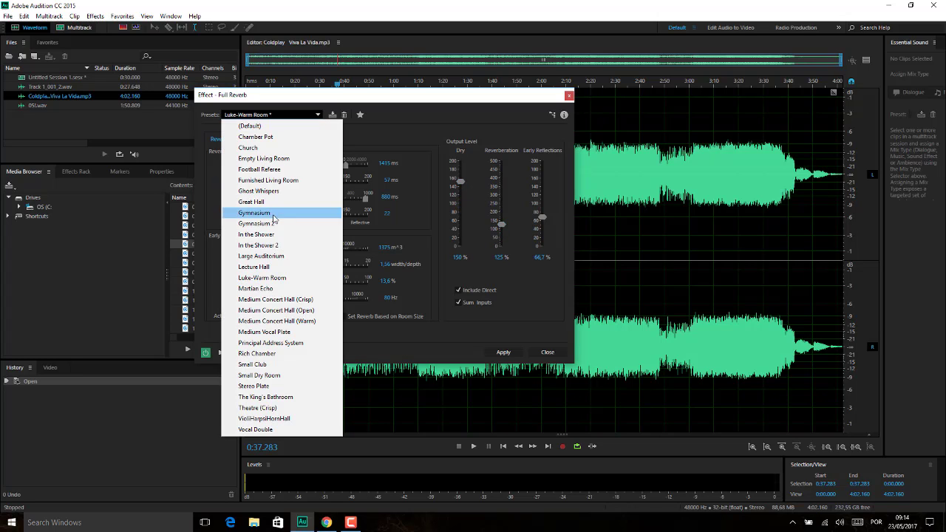
pyautogui.click(275, 343)
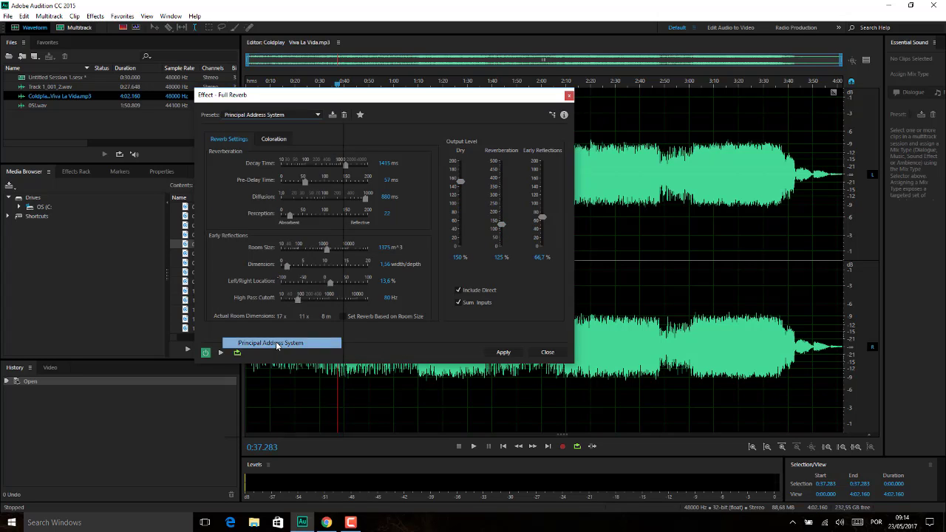
pyautogui.click(220, 354)
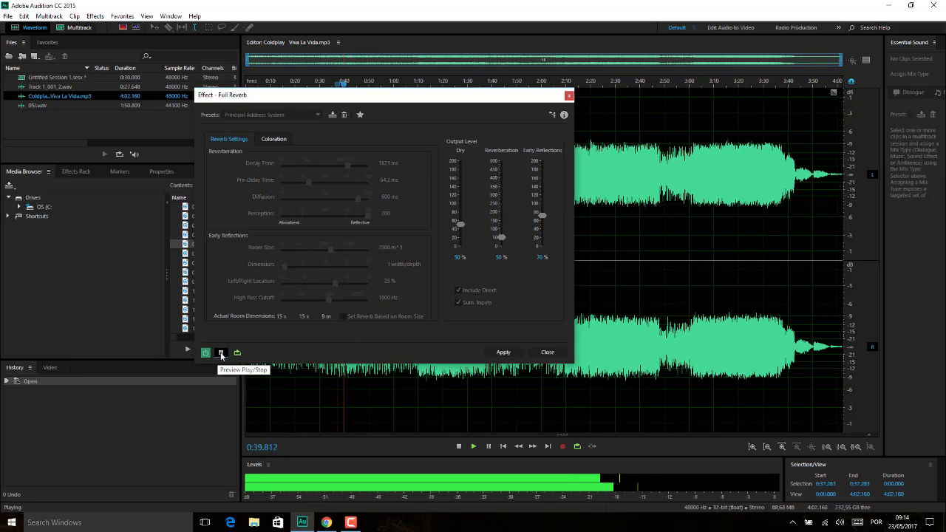
pyautogui.click(221, 353)
# Load the Rich Chamber reverb preset and audition it on the song.
pyautogui.click(296, 113)
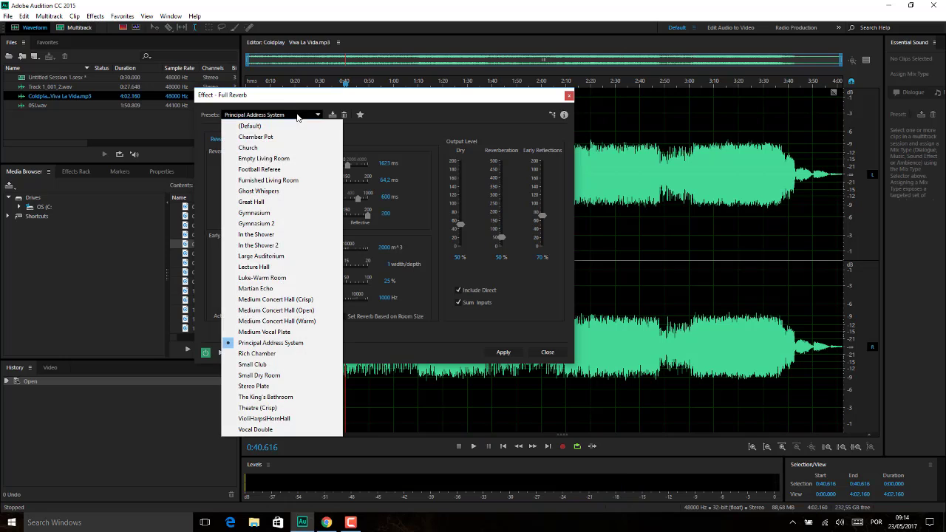
pyautogui.click(269, 358)
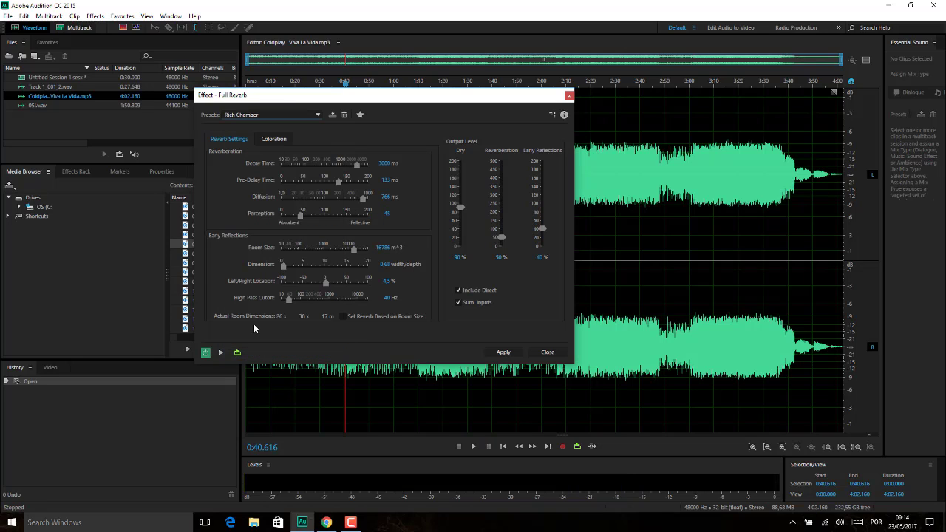
pyautogui.click(220, 353)
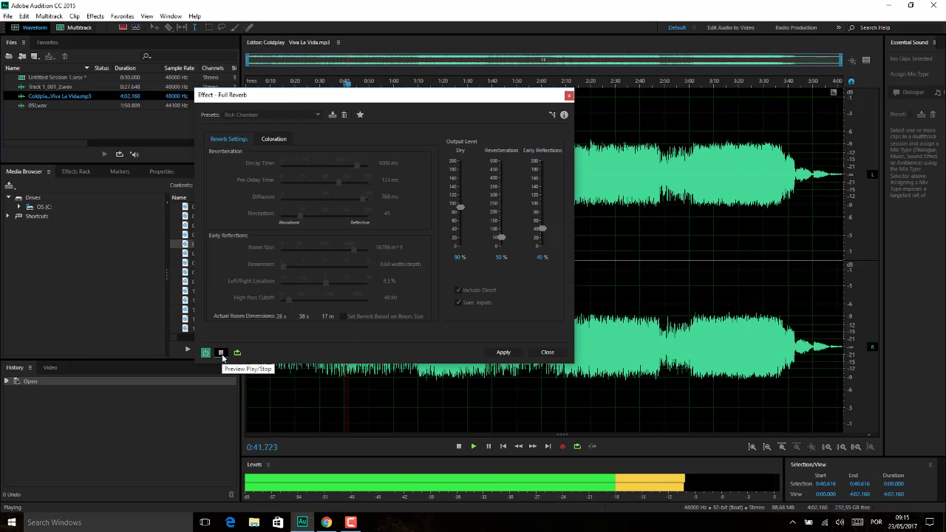
pyautogui.click(220, 353)
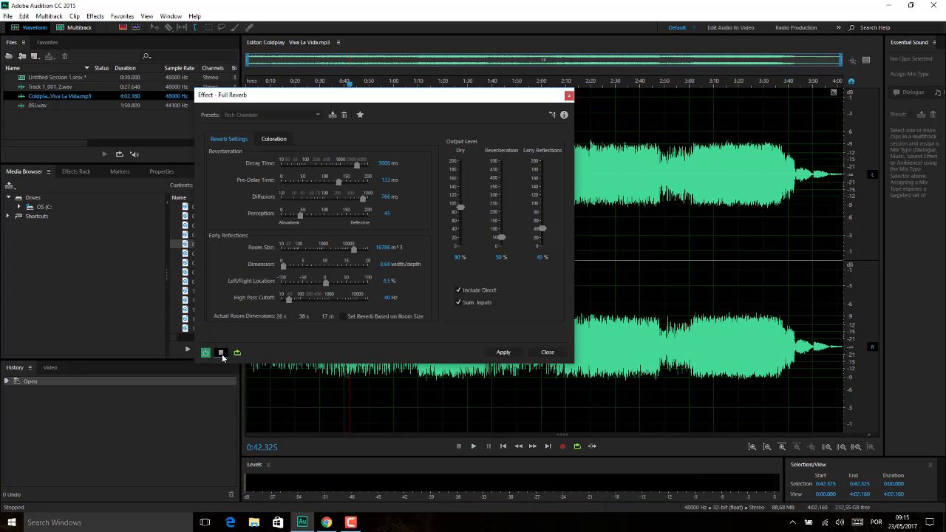
pyautogui.click(221, 352)
# Set the song's Full Reverb preset to Small Club and listen to a short preview.
pyautogui.click(286, 113)
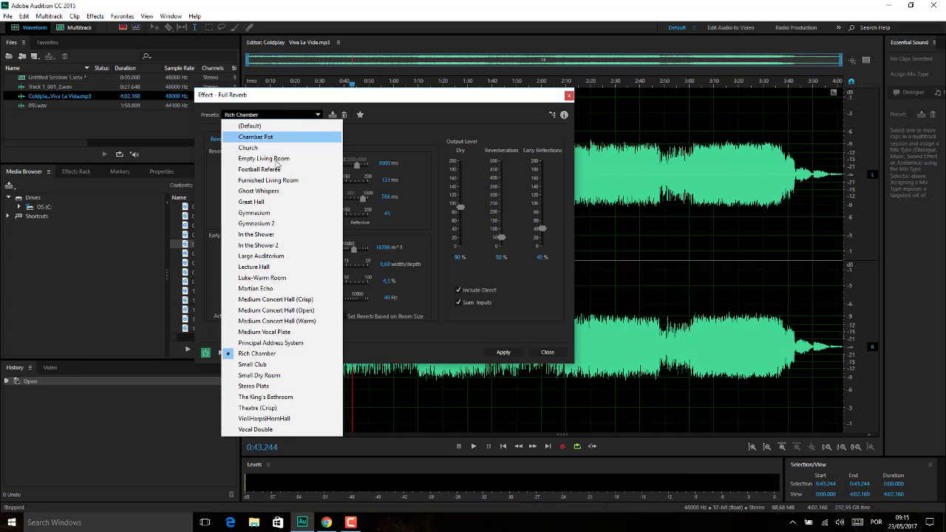
pyautogui.click(252, 364)
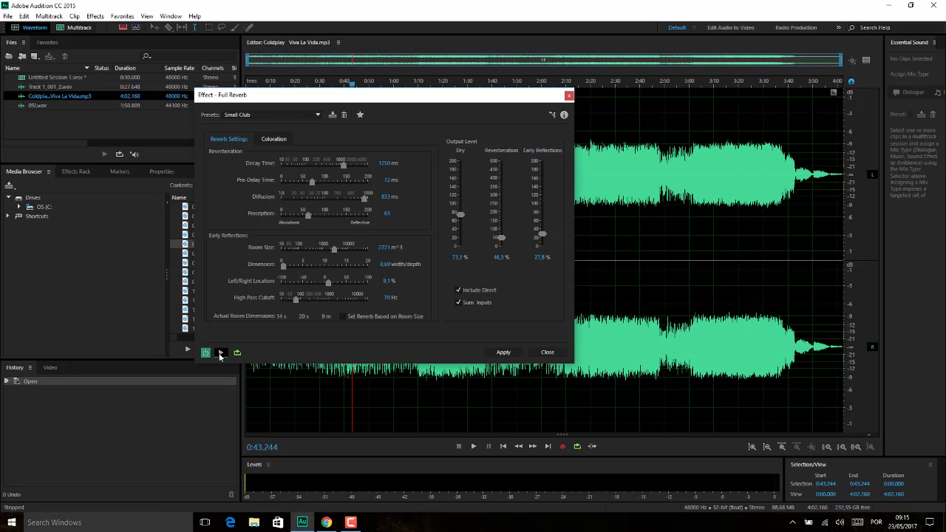
pyautogui.click(221, 353)
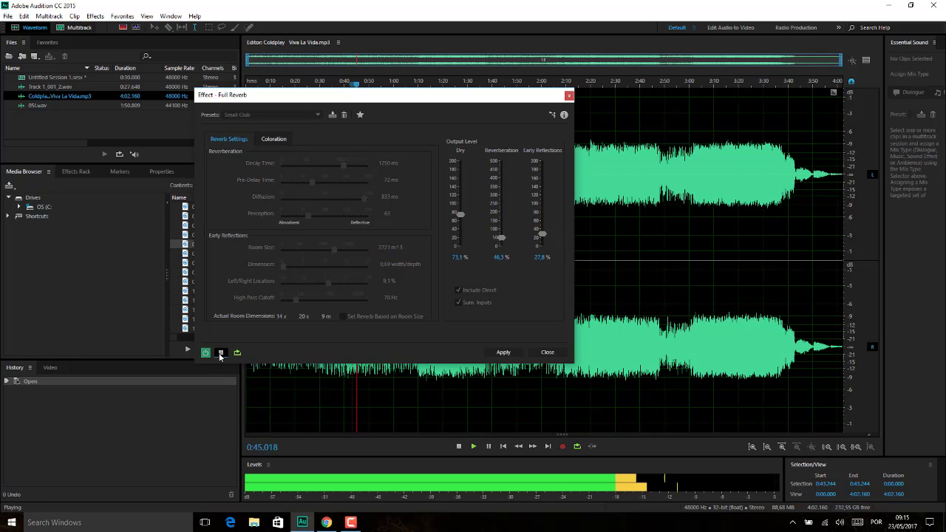
pyautogui.click(220, 353)
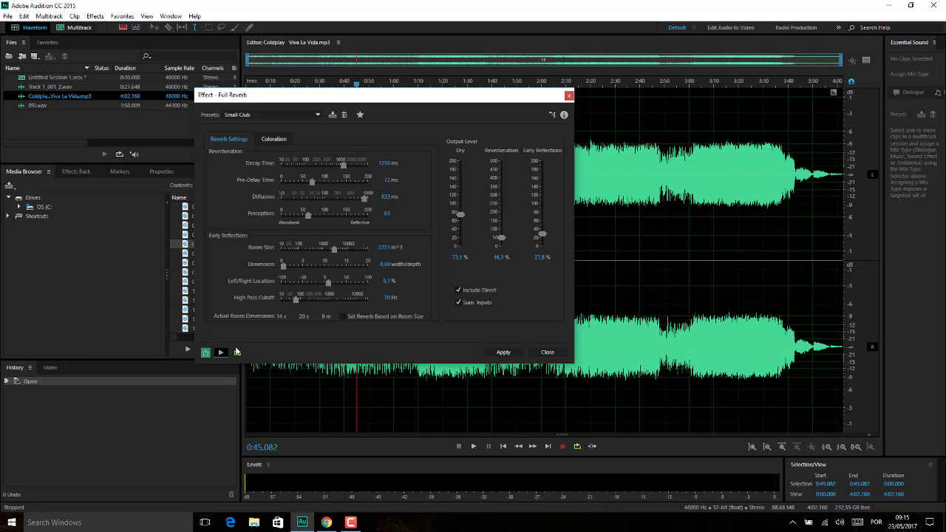
# Preview the Small Club coloration, reshape it with the low band at 78 Hz, 1,84 dB and high band at 9096 Hz, 0 dB, and replay.
pyautogui.click(273, 139)
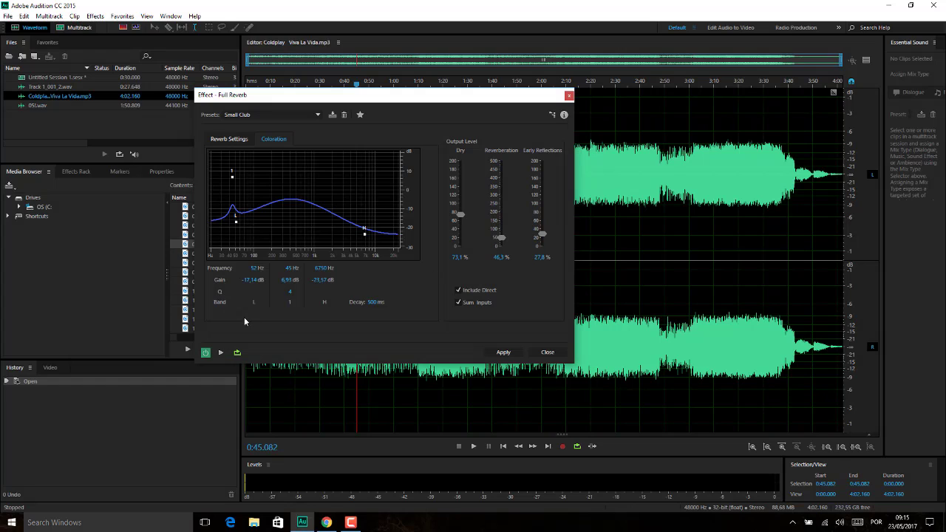
pyautogui.click(220, 353)
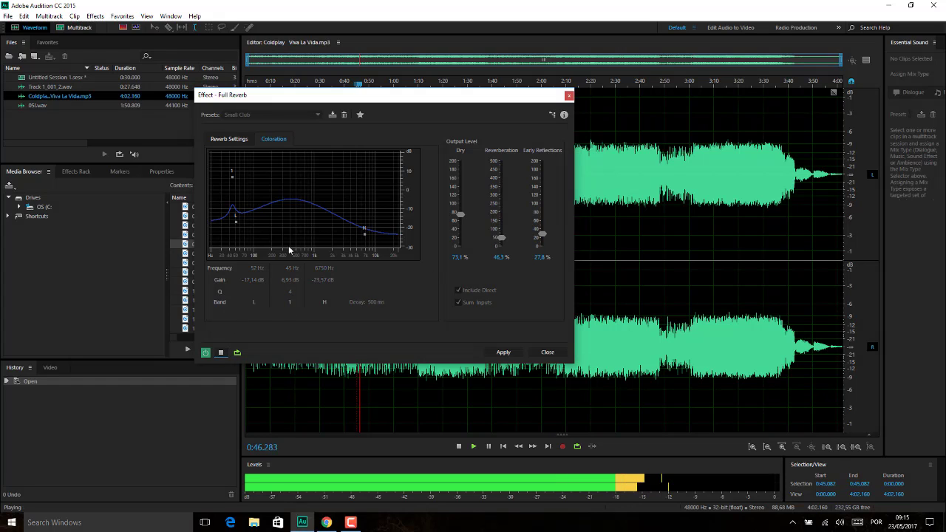
pyautogui.click(220, 353)
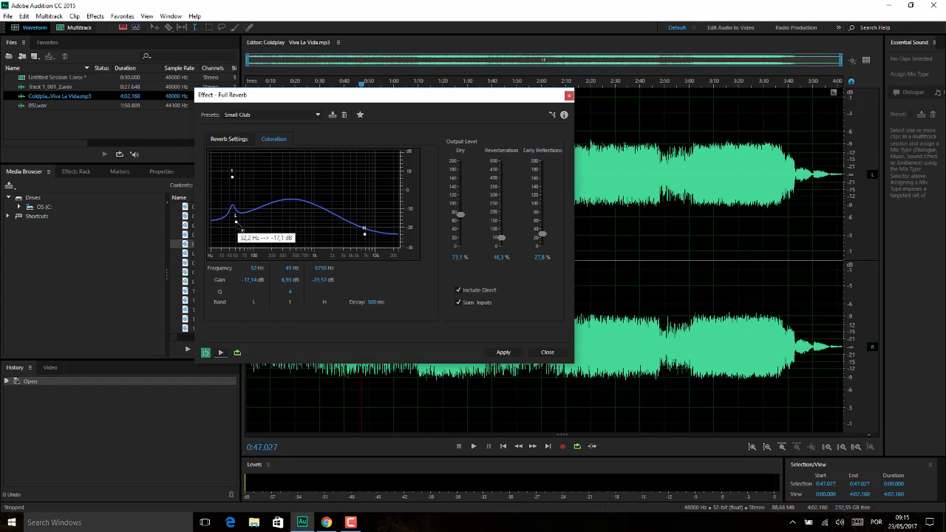
pyautogui.moveTo(236, 219); pyautogui.dragTo(246, 186)
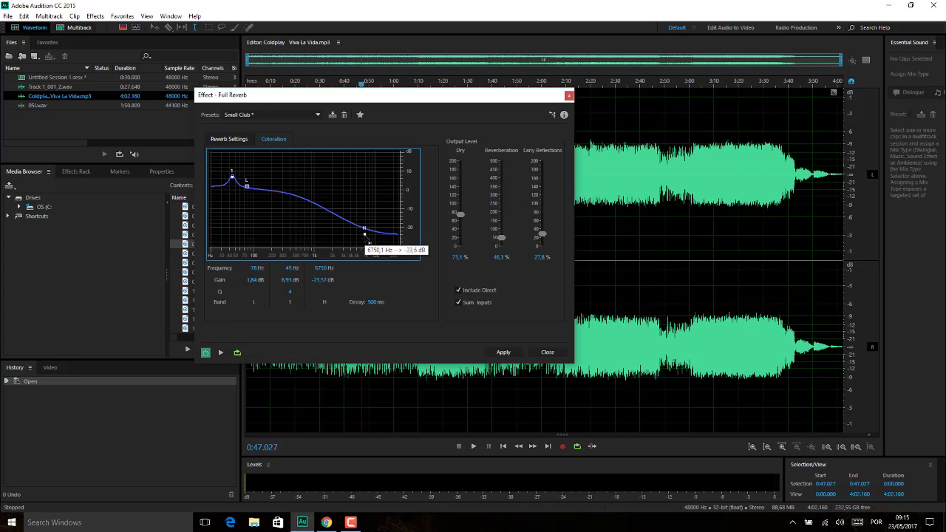
pyautogui.moveTo(364, 233); pyautogui.dragTo(373, 190)
pyautogui.click(220, 352)
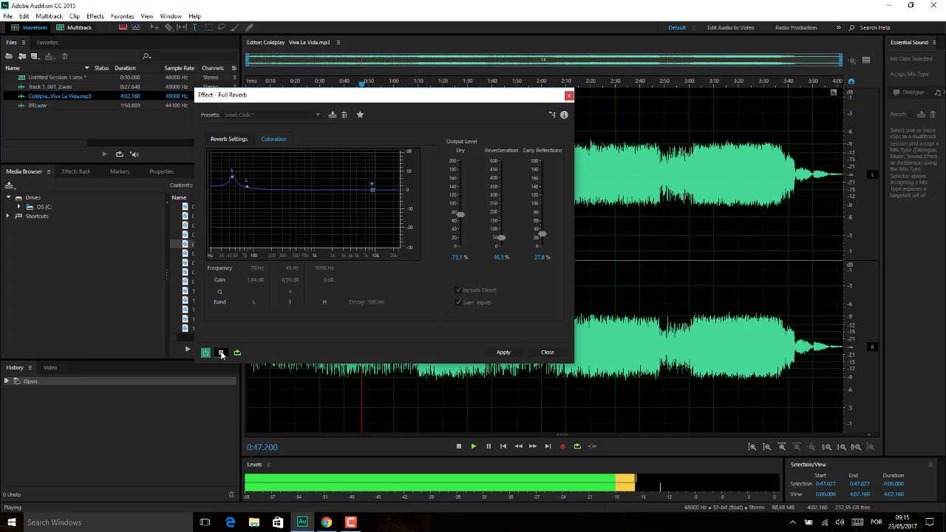
# Raise the output levels during the preview to about 87,3% Dry, 445,1% Reverberation and 122% Early Reflections.
pyautogui.moveTo(459, 213)
pyautogui.mouseDown()
pyautogui.moveTo(460, 195)
pyautogui.moveTo(460, 209)
pyautogui.mouseUp()
pyautogui.moveTo(501, 237); pyautogui.dragTo(501, 169)
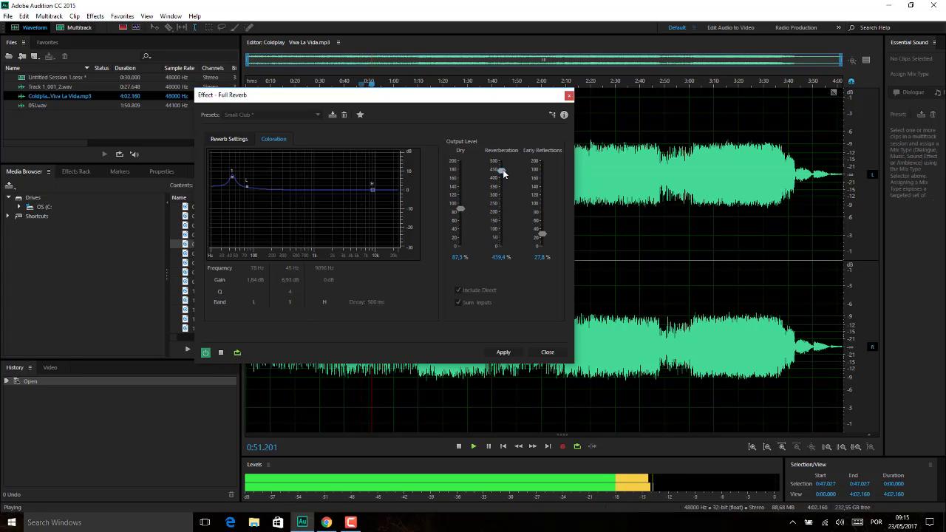
pyautogui.moveTo(546, 237); pyautogui.dragTo(543, 187)
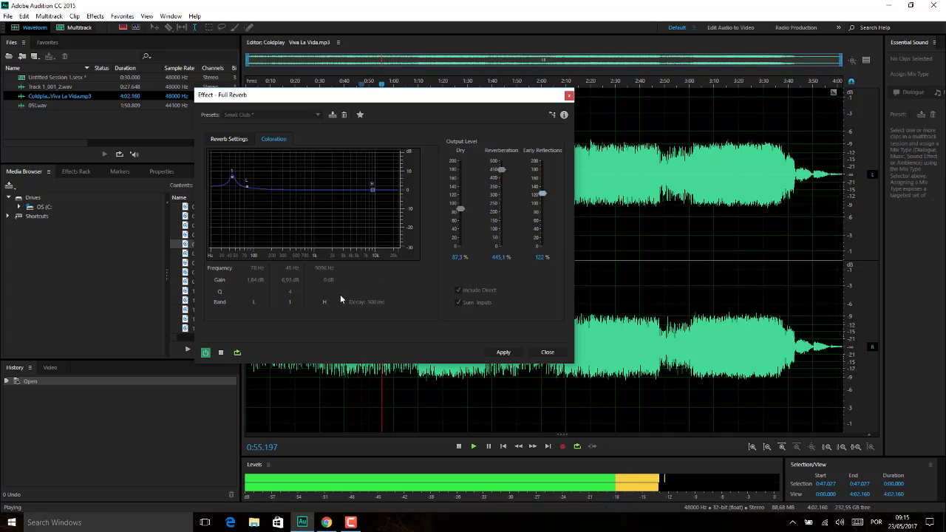
pyautogui.click(221, 352)
# Try longer Pre-Delay Times of about 142,9 ms and 118,1 ms in the reverb settings, previewing each on the song.
pyautogui.click(229, 140)
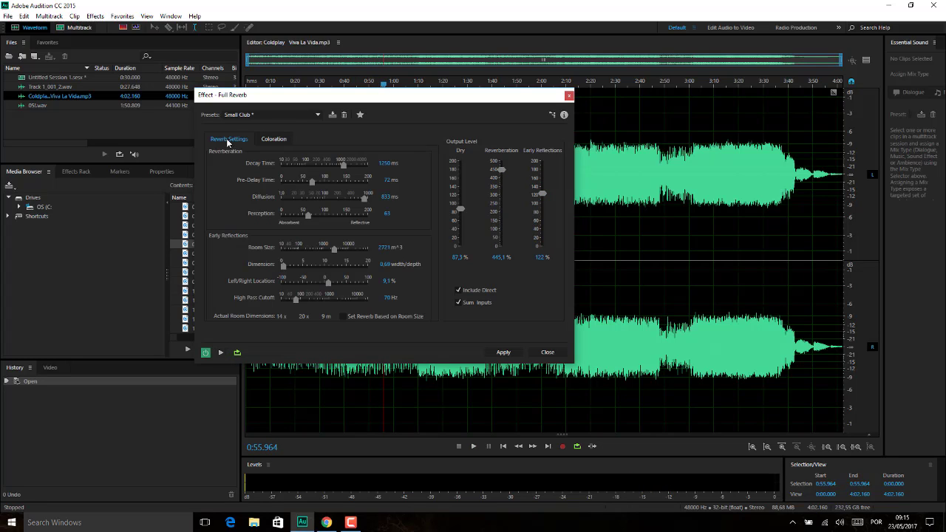
pyautogui.moveTo(314, 181); pyautogui.dragTo(342, 179)
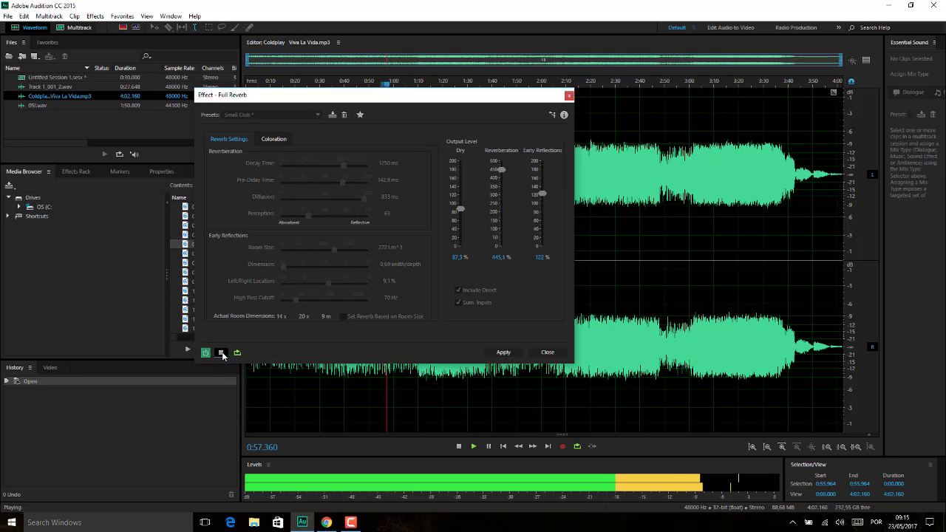
pyautogui.click(220, 352)
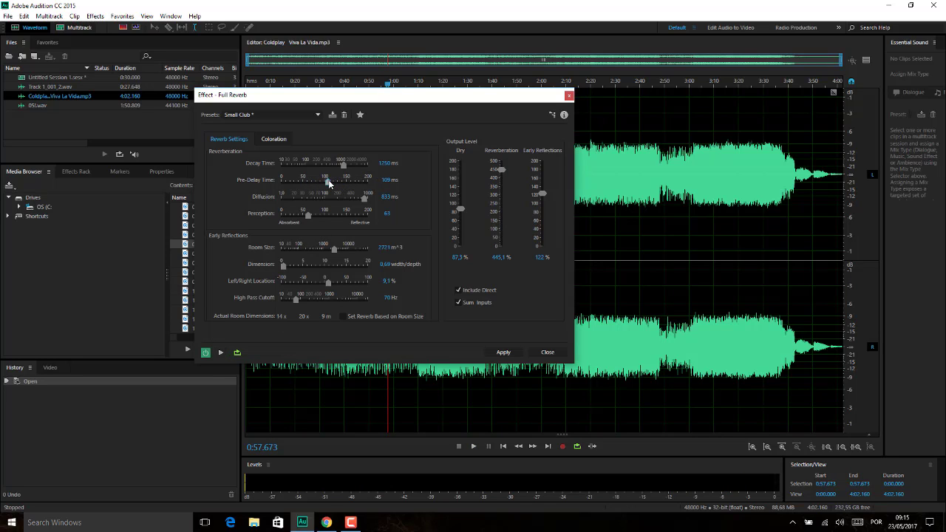
pyautogui.click(221, 353)
pyautogui.click(220, 352)
# Load the Theatre (Crisp) preset, audition it on the song and apply the Full Reverb effect.
pyautogui.click(318, 114)
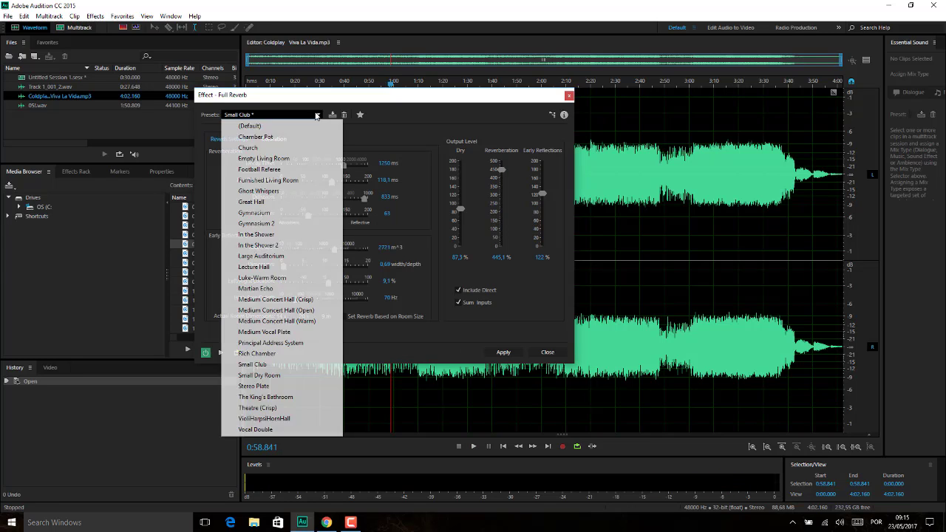
pyautogui.click(265, 408)
pyautogui.click(221, 352)
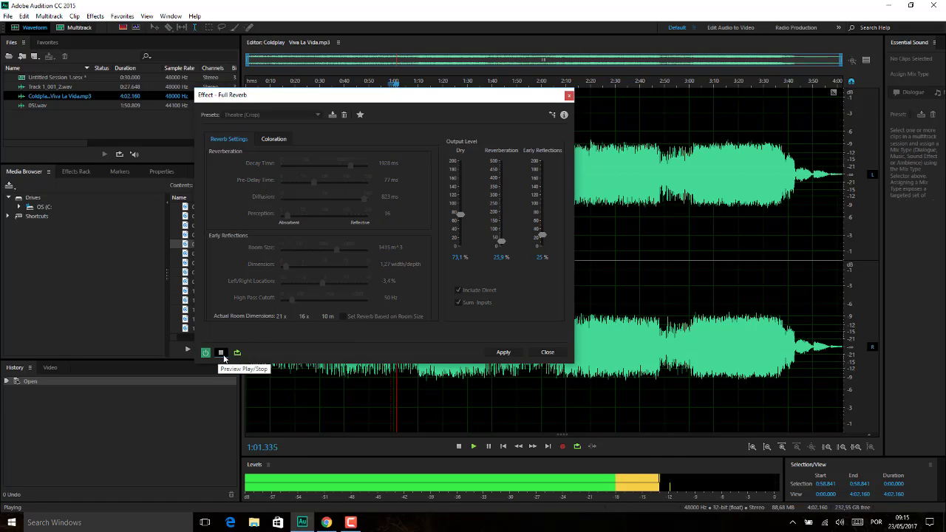
pyautogui.click(220, 352)
pyautogui.click(220, 352)
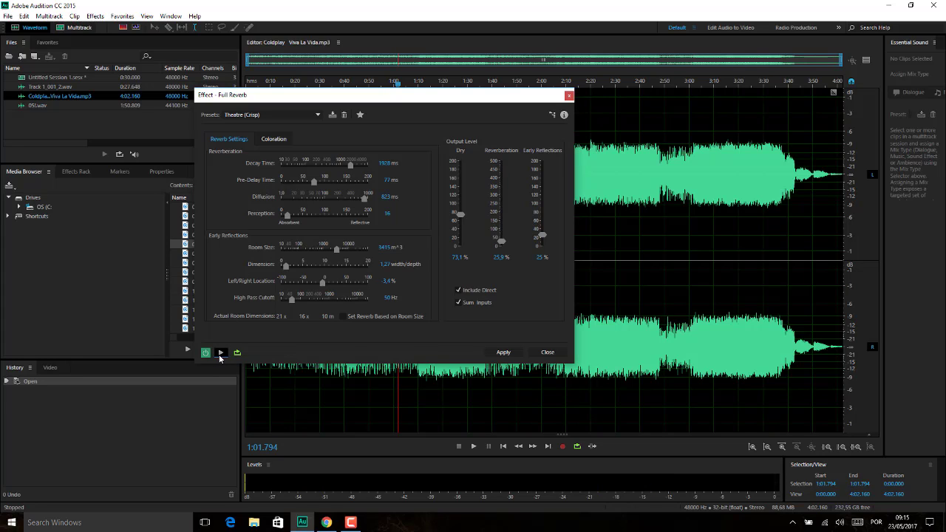
pyautogui.click(220, 352)
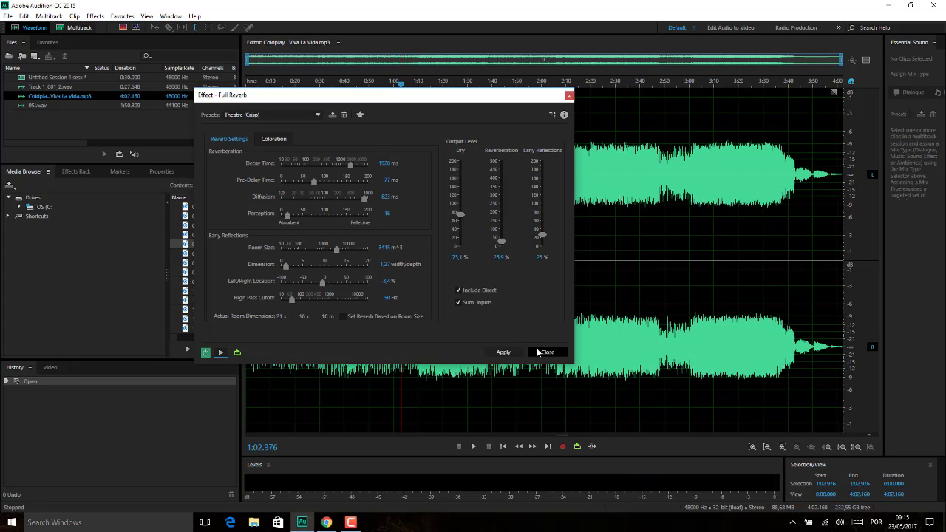
pyautogui.click(504, 352)
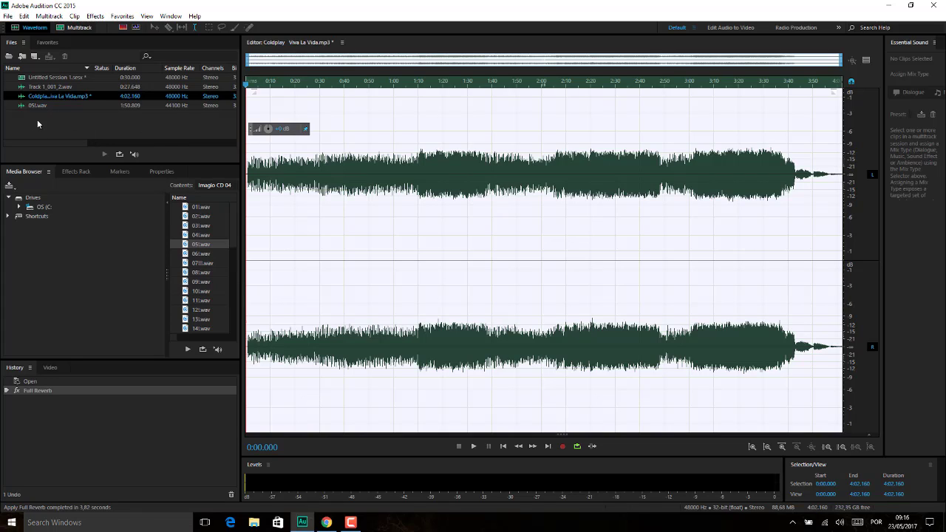
pyautogui.click(10, 16)
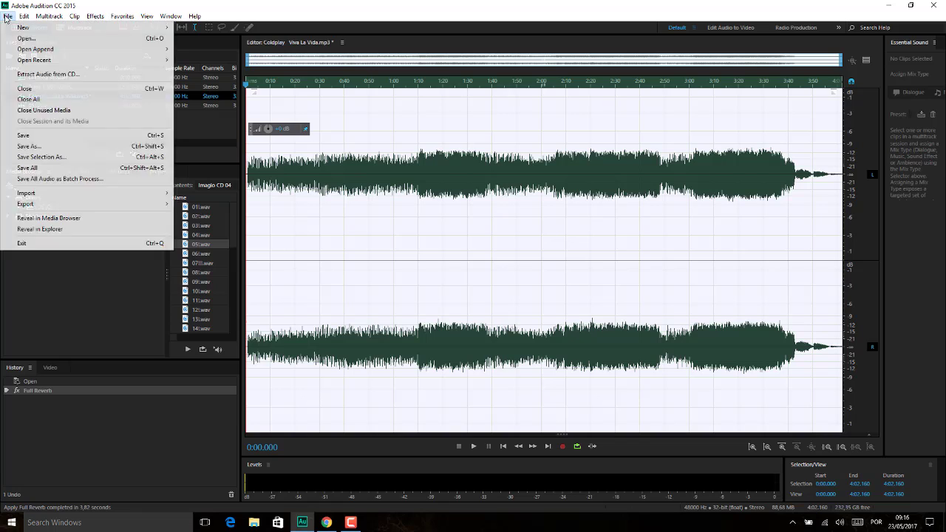
pyautogui.click(31, 146)
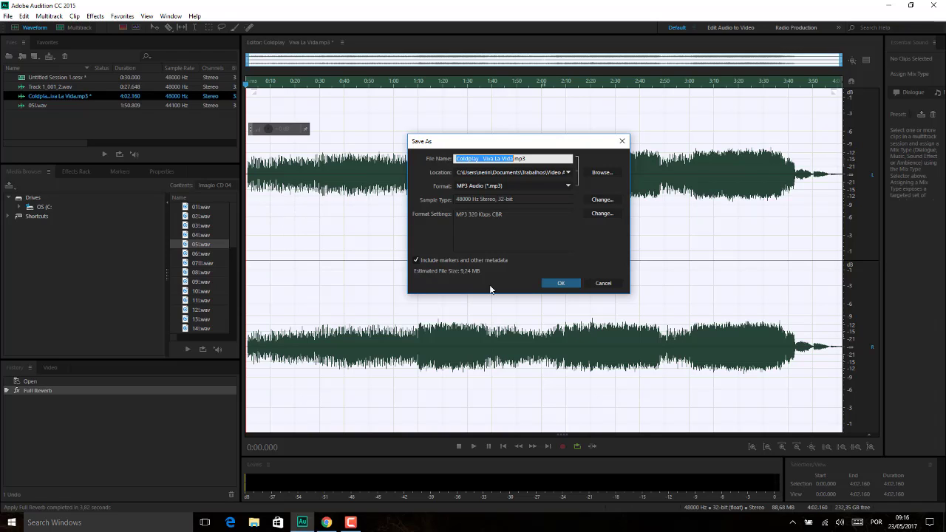
pyautogui.click(607, 283)
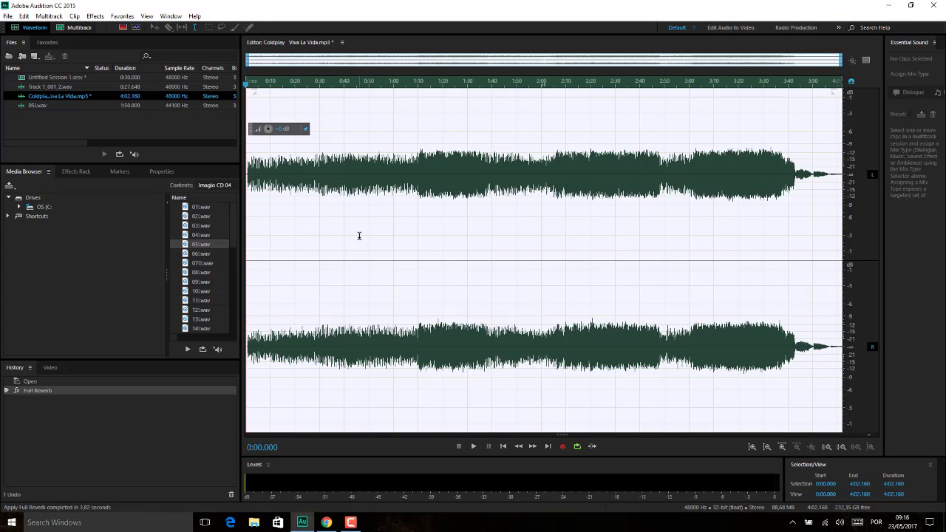
# Undo the Full Reverb applied to the song and open the Reverb effect for it.
pyautogui.hotkey('ctrl', 'z')
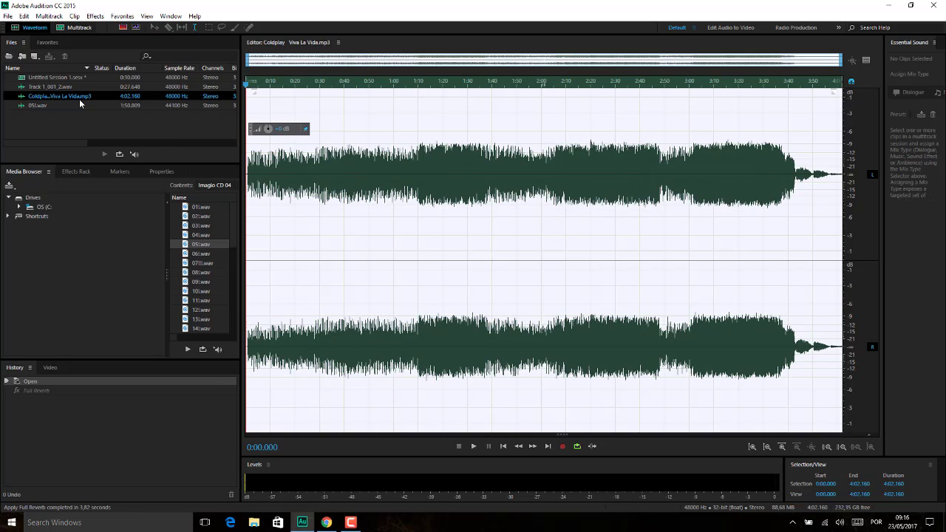
pyautogui.click(95, 15)
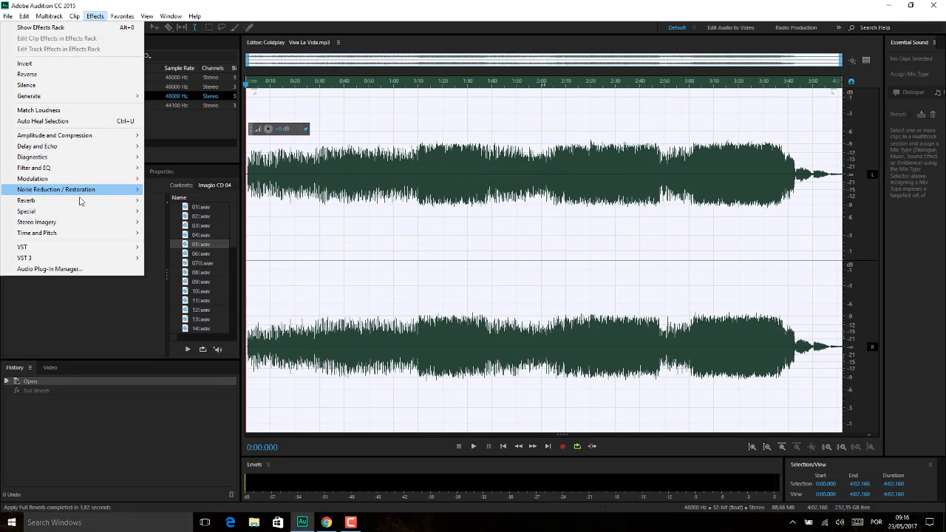
pyautogui.moveTo(80, 203)
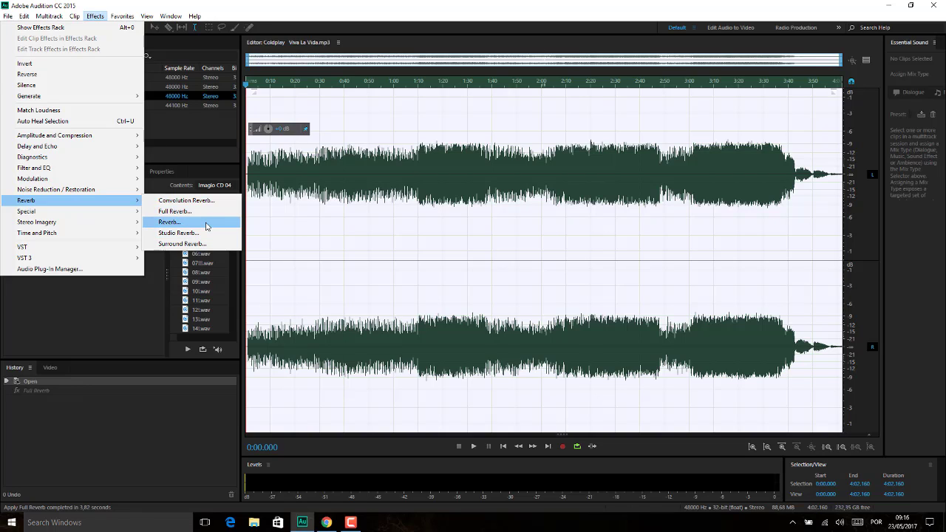
pyautogui.click(207, 224)
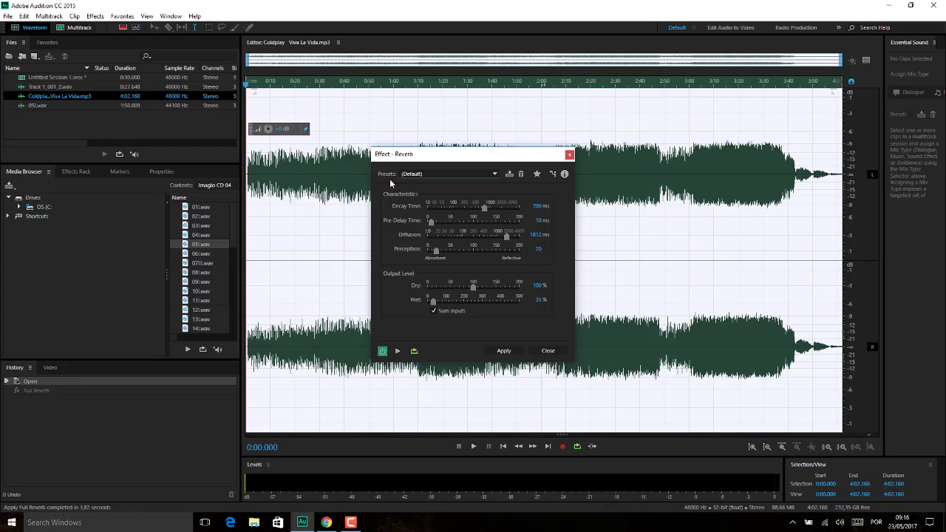
# Audition the default Reverb settings on the song, then raise the Decay Time to about 1369 ms and preview it.
pyautogui.click(397, 352)
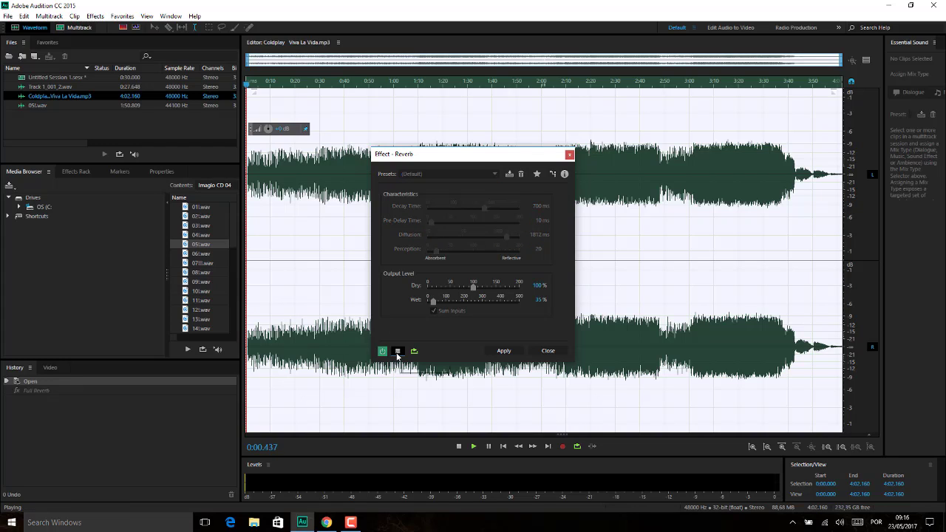
pyautogui.click(398, 352)
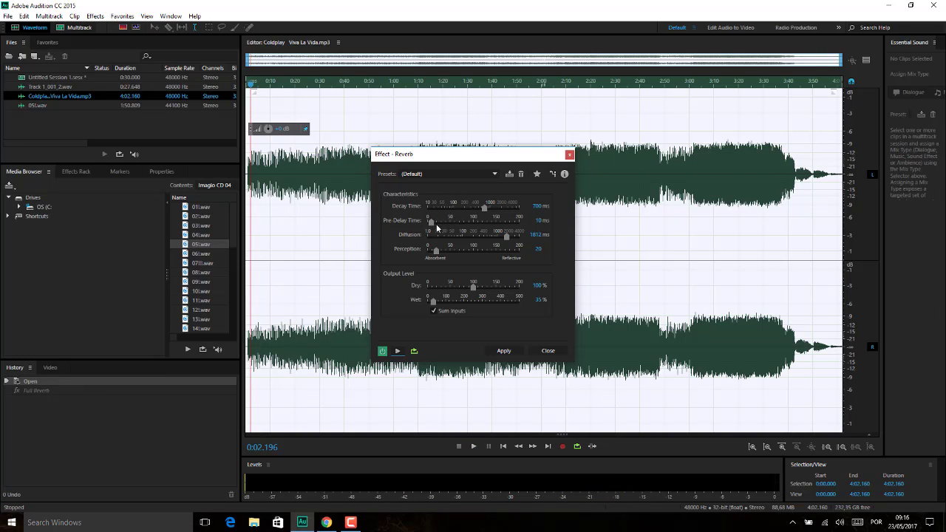
pyautogui.moveTo(484, 208); pyautogui.dragTo(495, 213)
pyautogui.click(398, 352)
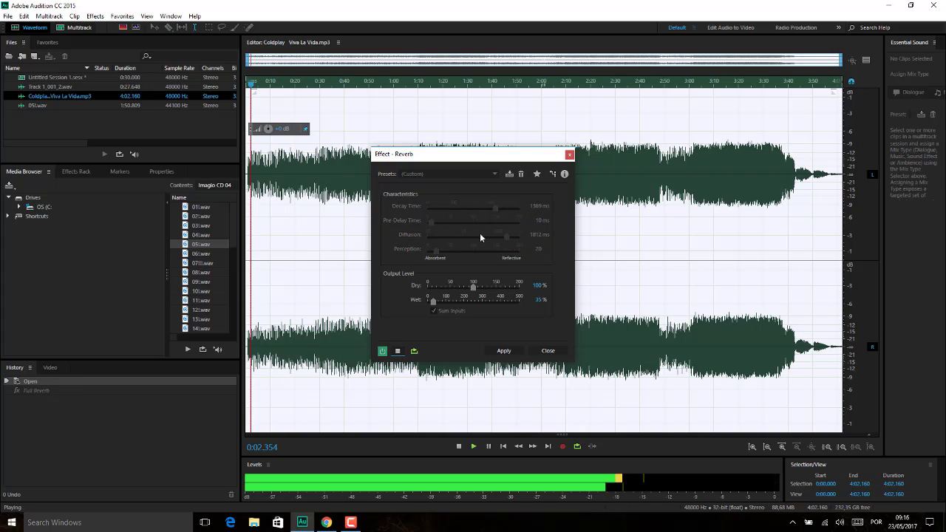
pyautogui.click(398, 352)
# Shorten the Reverb effect's Decay Time to about 67 ms and preview the song.
pyautogui.moveTo(495, 208); pyautogui.dragTo(462, 212)
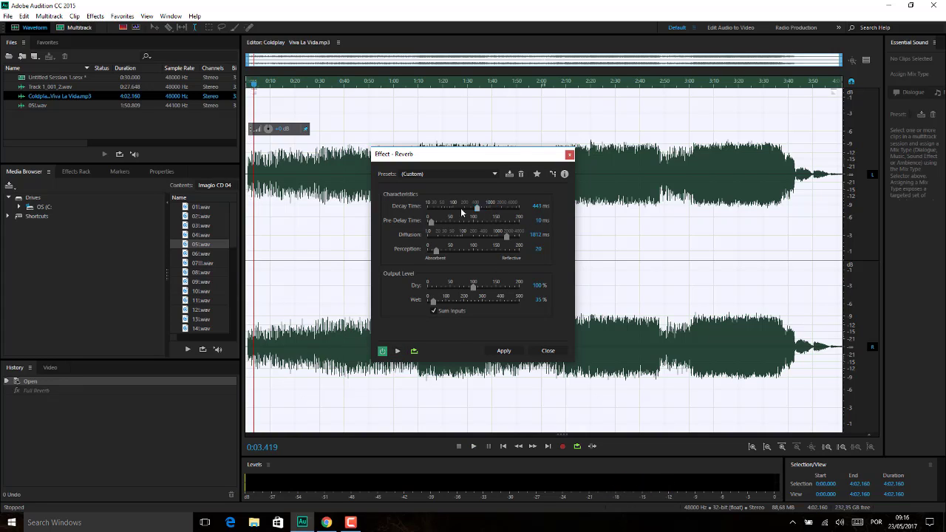
pyautogui.click(398, 350)
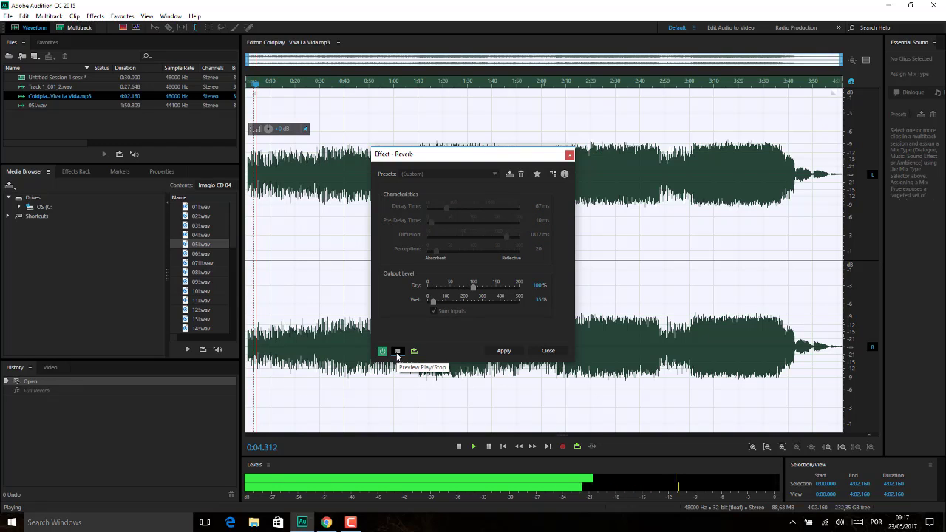
pyautogui.click(397, 352)
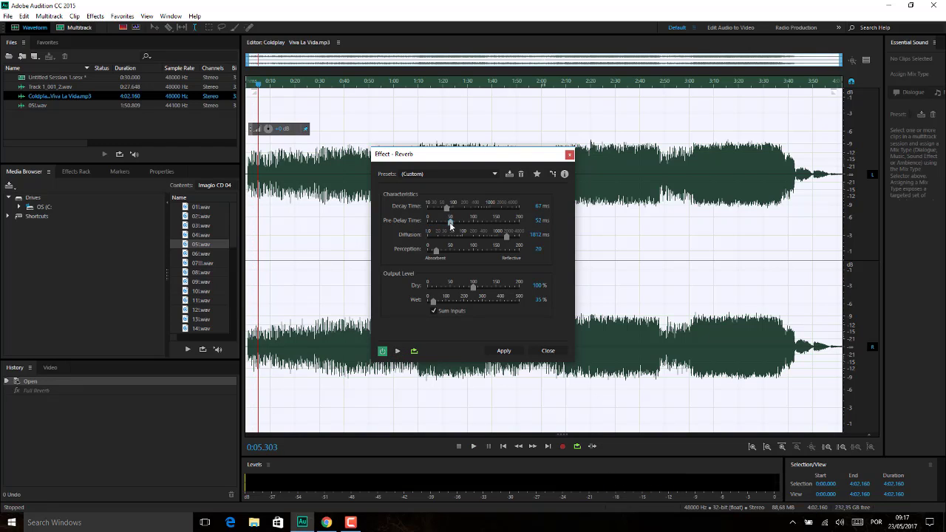
# Preview the song with the Reverb's Pre-Delay Time at about 104 ms and again at about 182 ms.
pyautogui.click(397, 352)
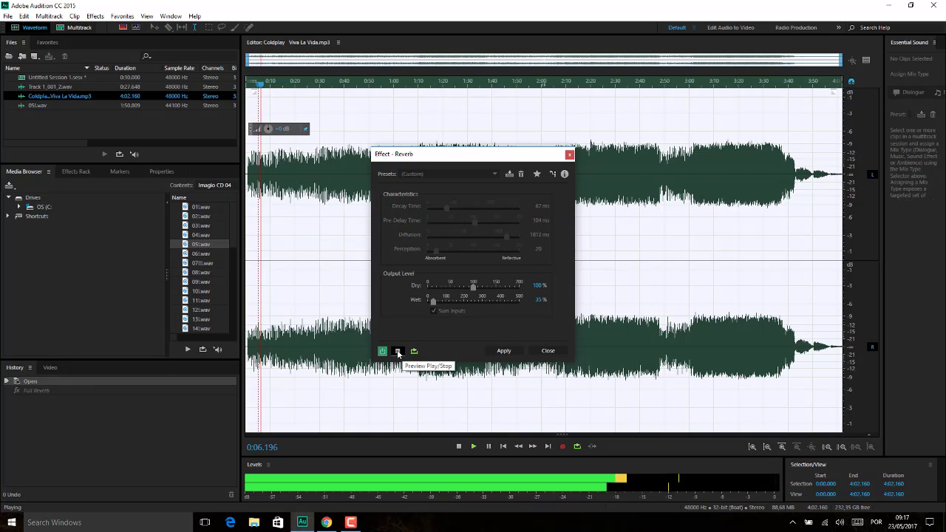
pyautogui.click(397, 351)
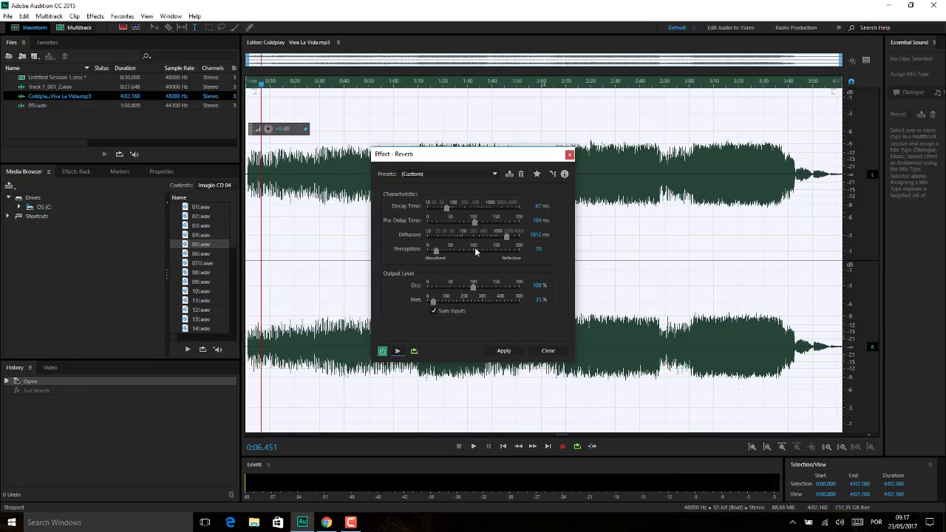
pyautogui.click(398, 352)
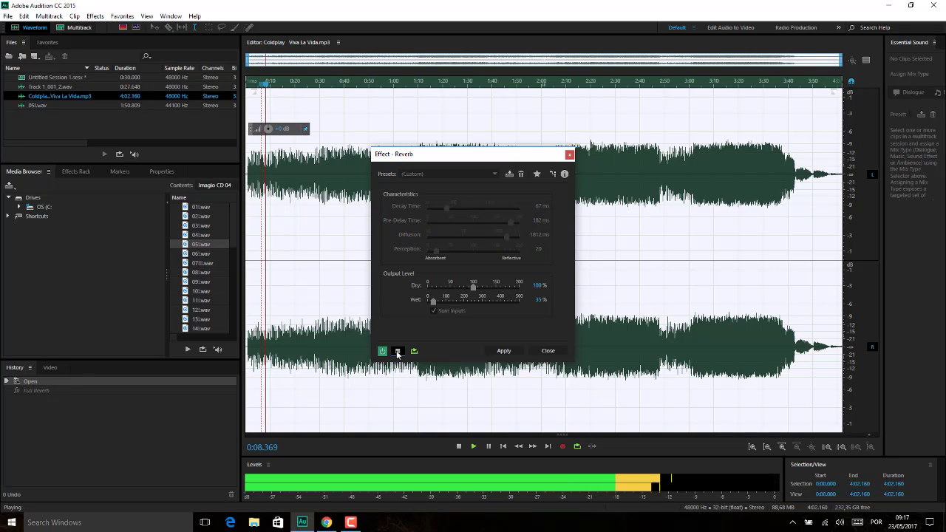
pyautogui.click(397, 351)
# Set the Reverb's Diffusion to about 213 ms and Perception to 118, and preview the song.
pyautogui.moveTo(438, 255); pyautogui.dragTo(452, 257)
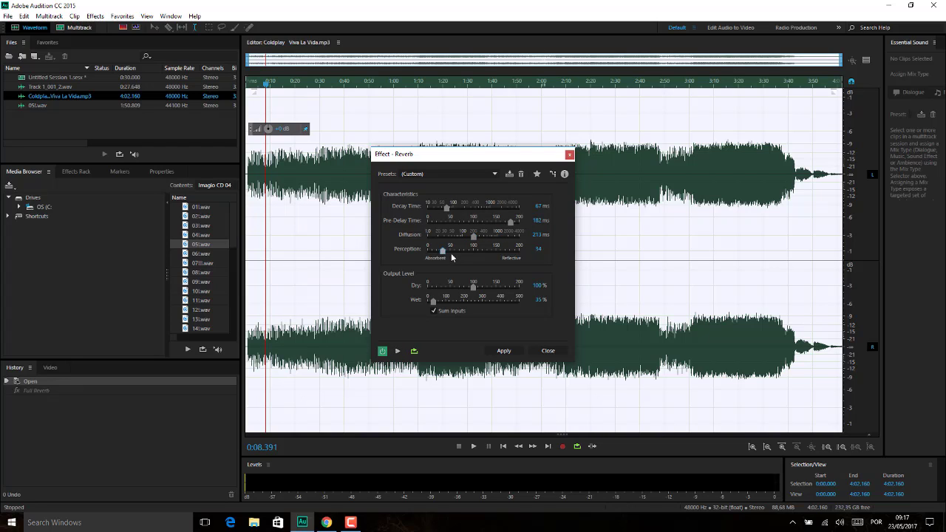
pyautogui.click(398, 352)
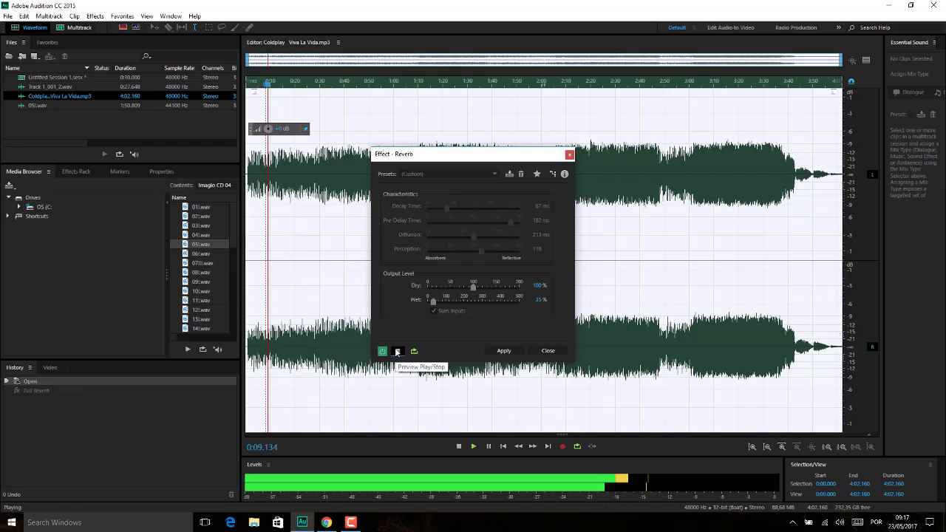
pyautogui.click(398, 352)
# Load the Big Drum Room preset in the Reverb effect and preview it on the song.
pyautogui.click(460, 174)
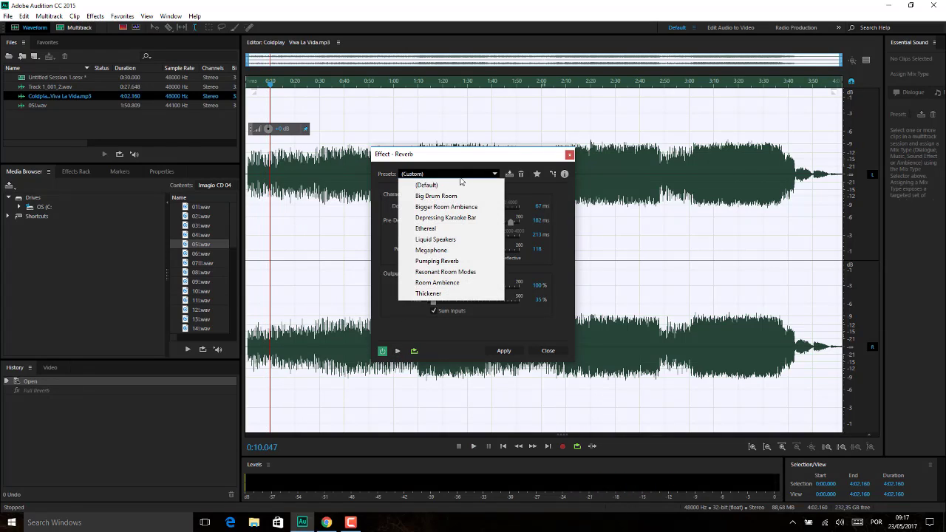
pyautogui.click(454, 196)
pyautogui.click(397, 351)
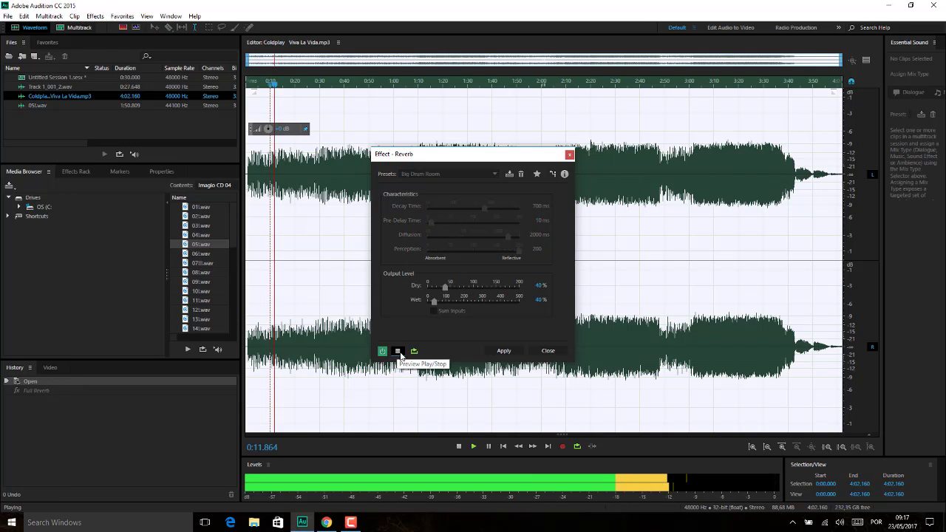
# Load the Bigger Room Ambience preset in the Reverb effect and preview it on the song, and do the same with Depressing Karaoke Bar.
pyautogui.click(398, 352)
pyautogui.click(461, 176)
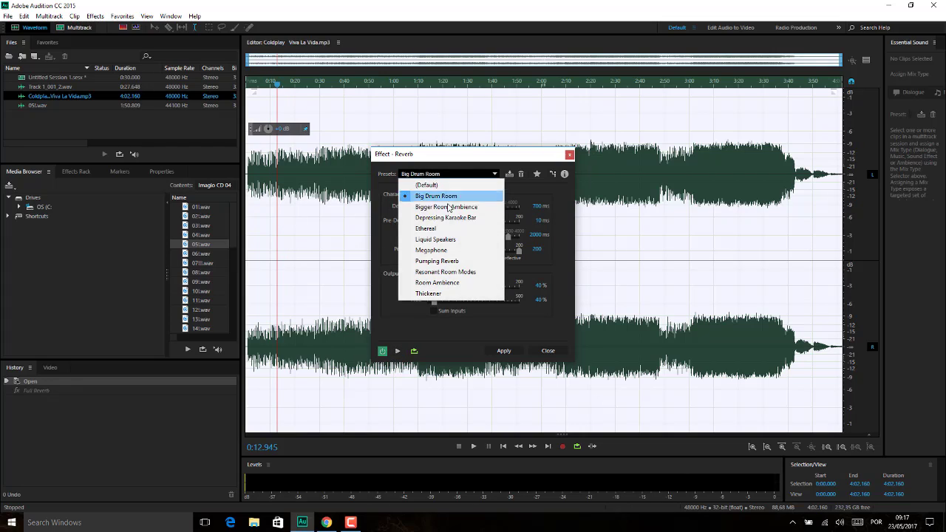
pyautogui.click(447, 209)
pyautogui.click(397, 352)
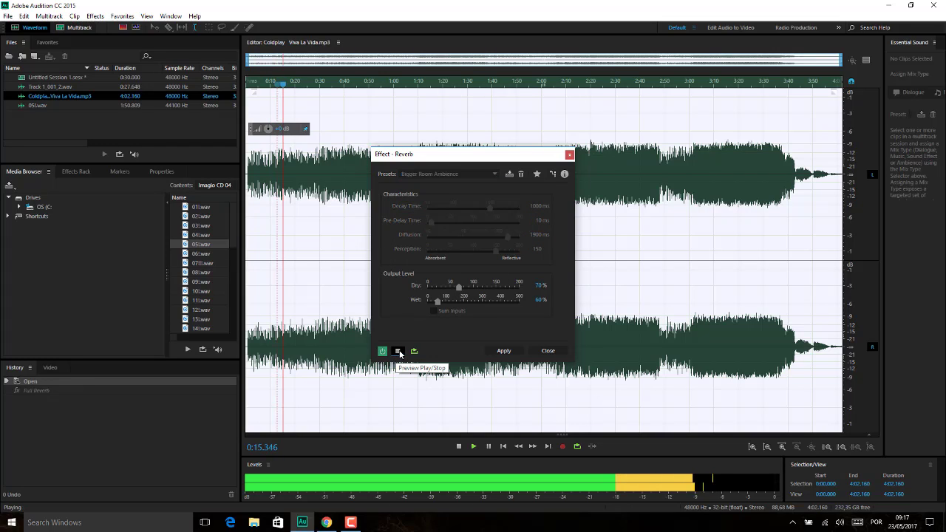
pyautogui.click(399, 352)
pyautogui.click(466, 174)
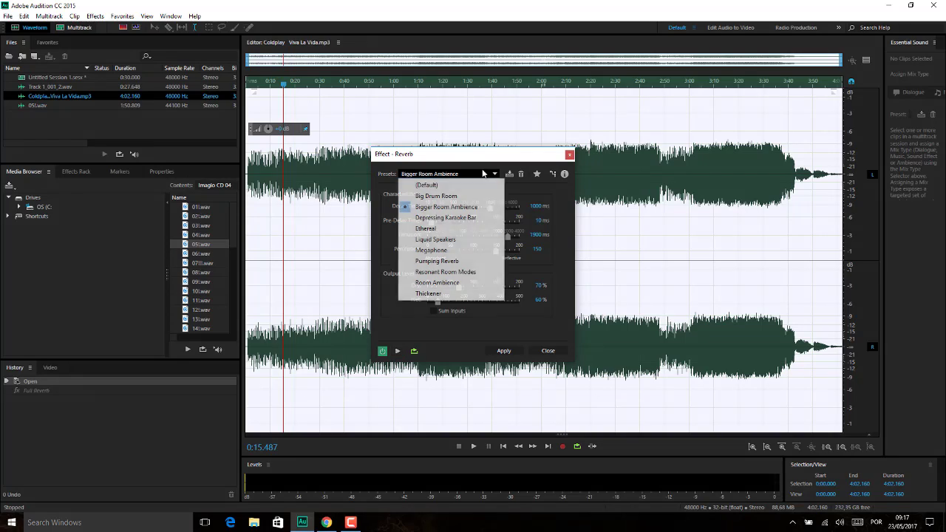
pyautogui.click(468, 218)
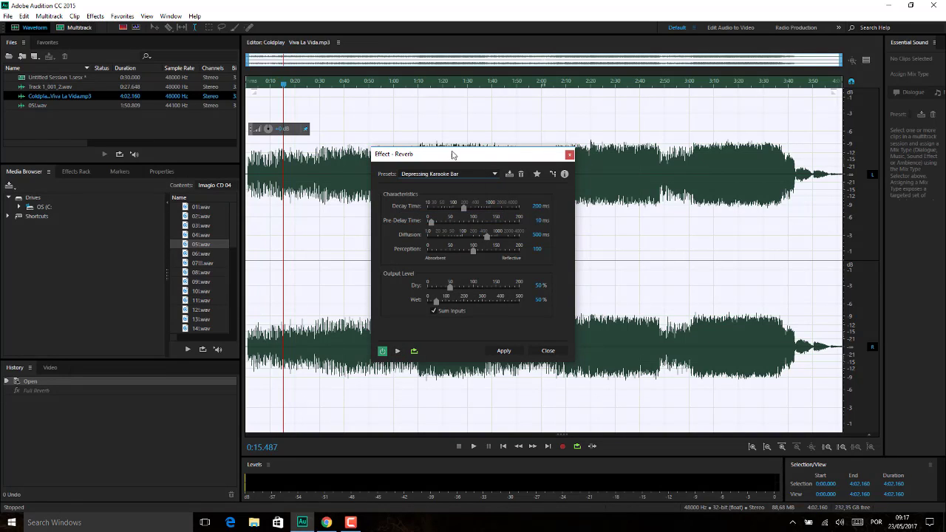
pyautogui.click(398, 351)
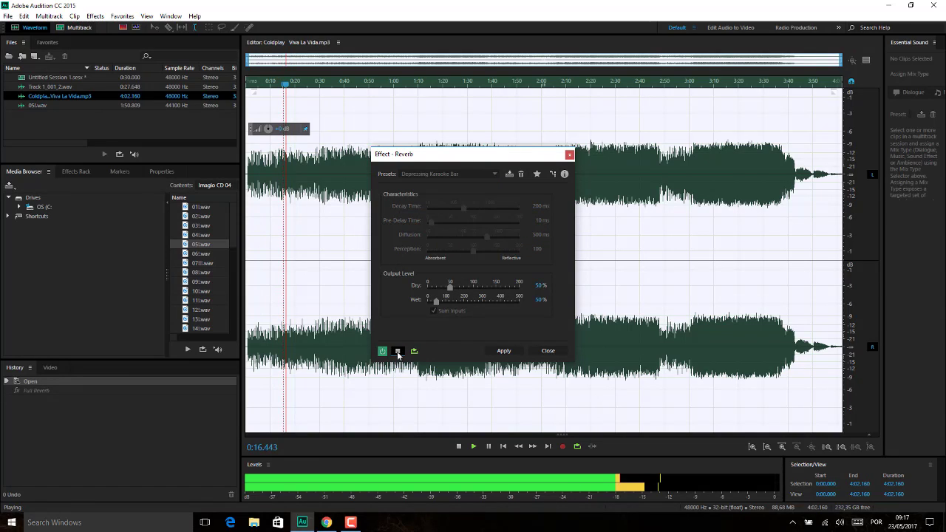
pyautogui.click(397, 351)
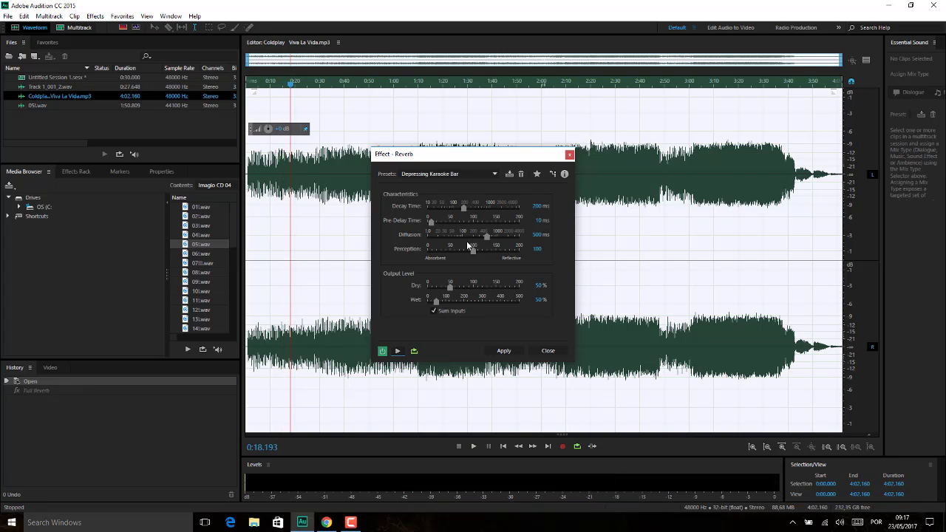
# Audition the Ethereal and Liquid Speakers presets of the Reverb effect on the song, one after the other.
pyautogui.click(486, 174)
pyautogui.click(436, 232)
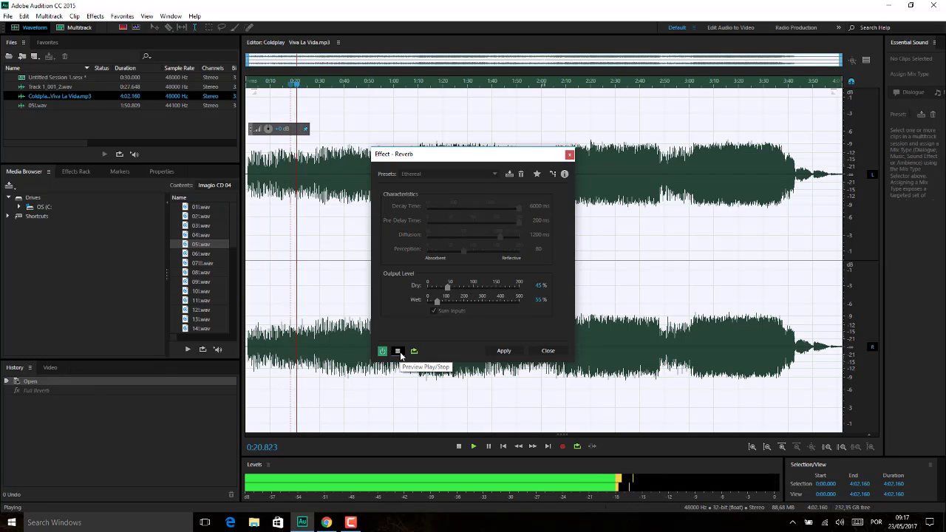
pyautogui.click(397, 352)
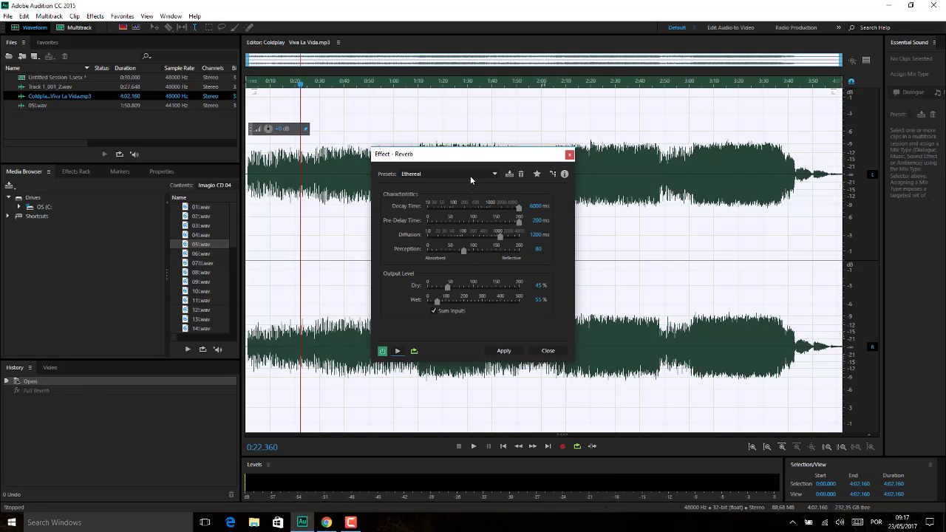
pyautogui.click(470, 175)
pyautogui.click(436, 236)
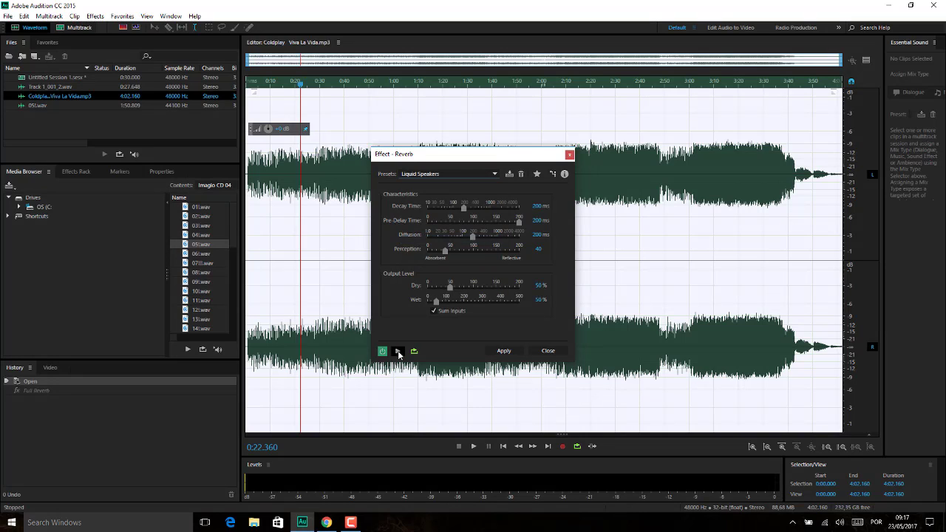
pyautogui.click(398, 352)
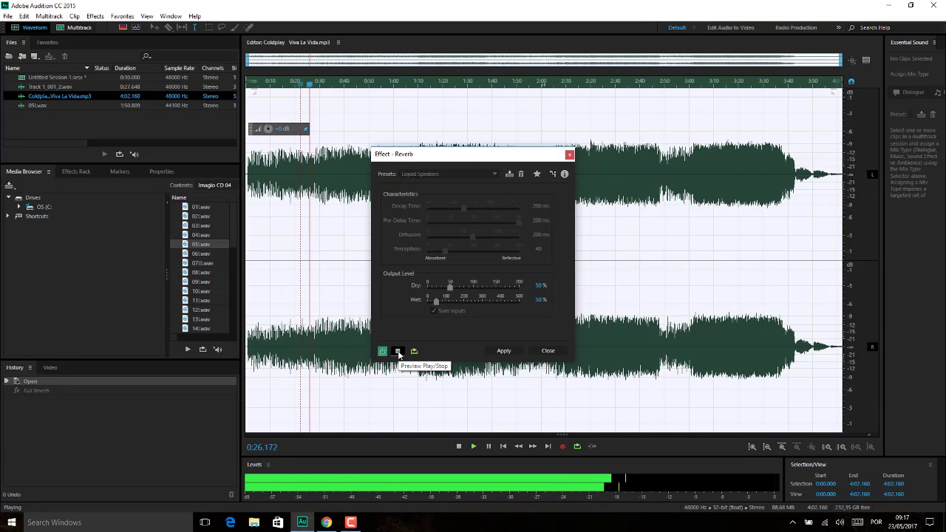
pyautogui.press('space')
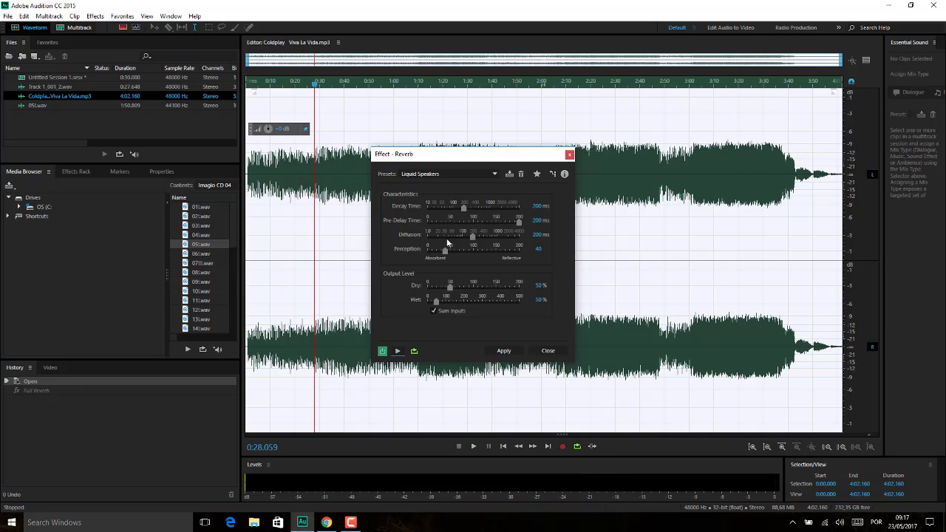
# Audition the Megaphone and Pumping Reverb presets of the Reverb effect on the song, one after the other.
pyautogui.click(455, 174)
pyautogui.click(429, 250)
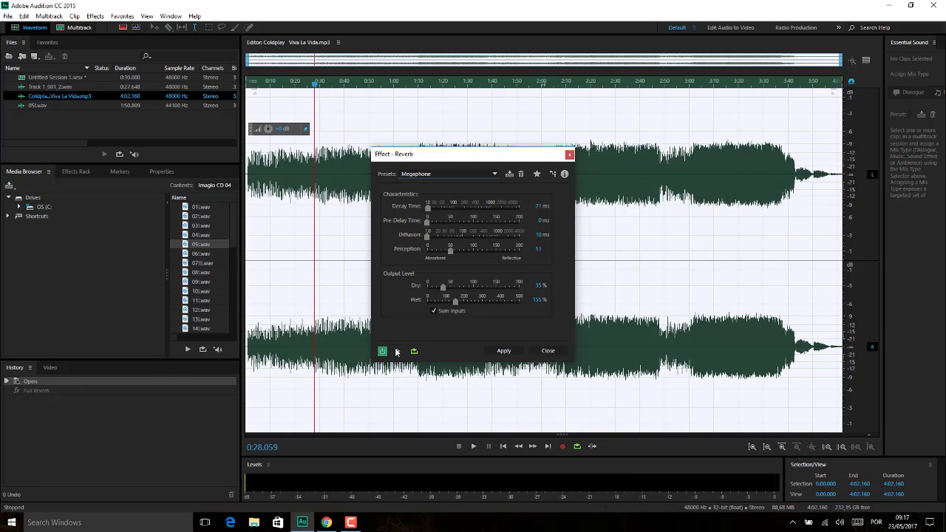
pyautogui.click(397, 352)
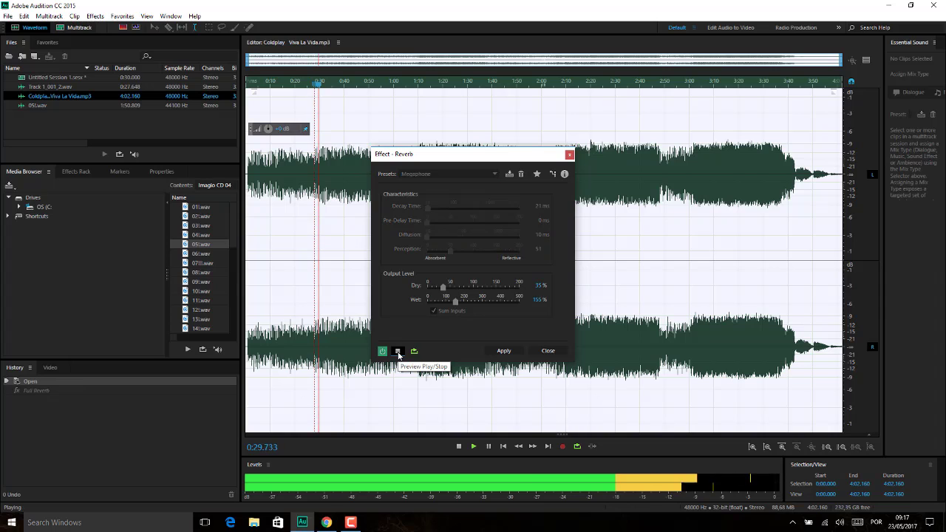
pyautogui.click(397, 352)
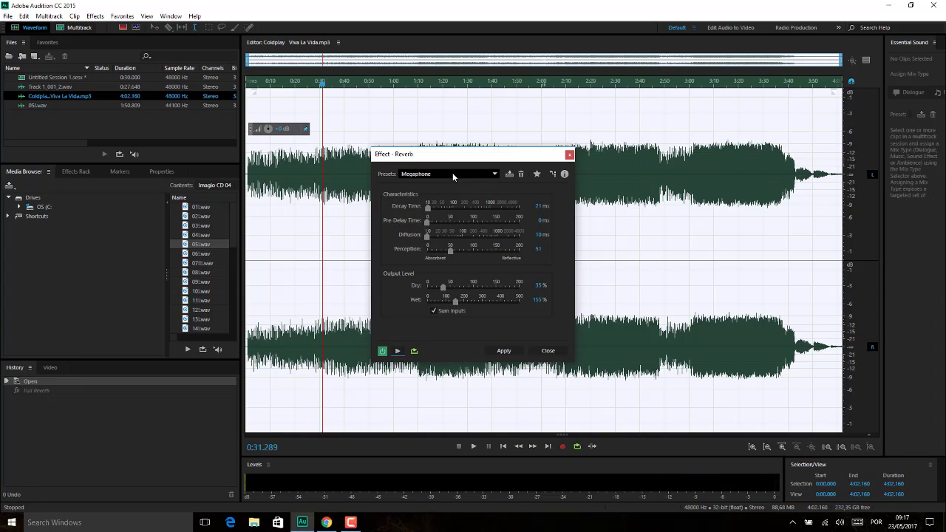
pyautogui.click(453, 174)
pyautogui.click(443, 261)
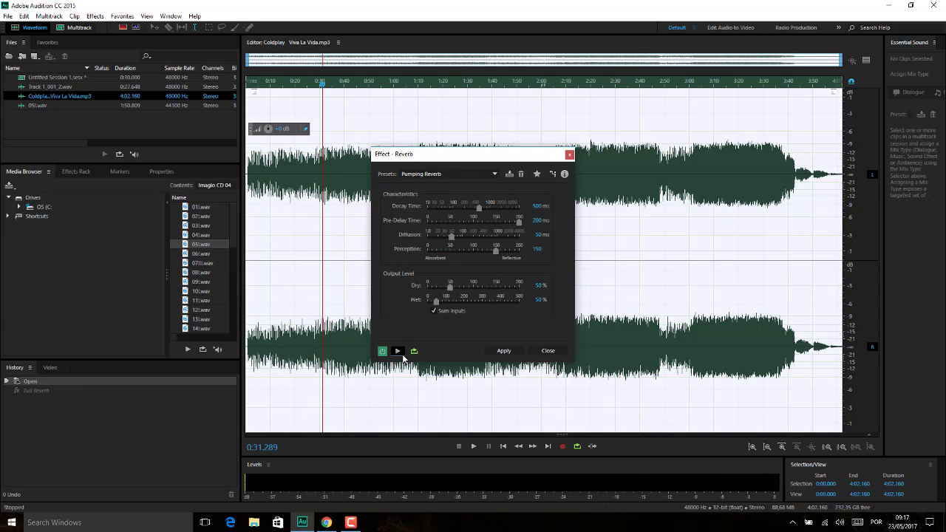
pyautogui.click(402, 354)
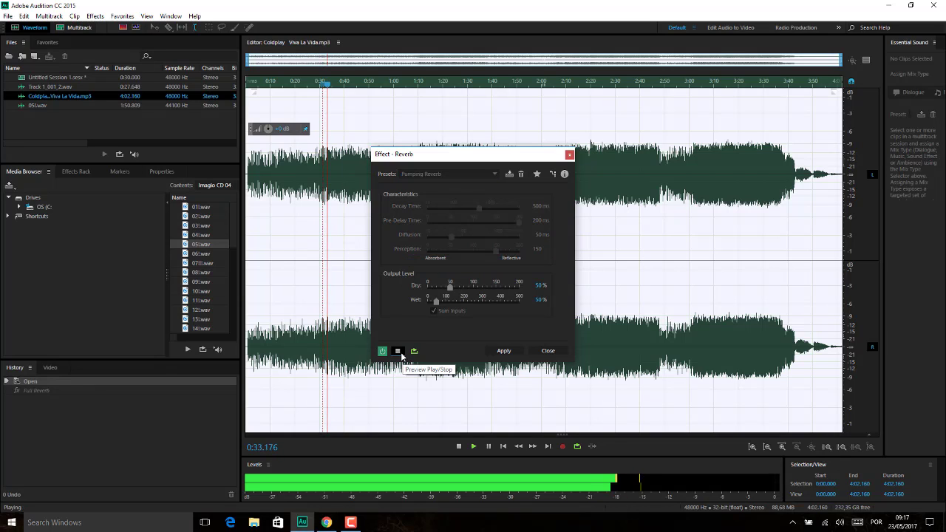
pyautogui.click(402, 354)
# Audition the Resonant Room Modes and Room Ambience presets of the Reverb effect on the song, one after the other.
pyautogui.click(458, 175)
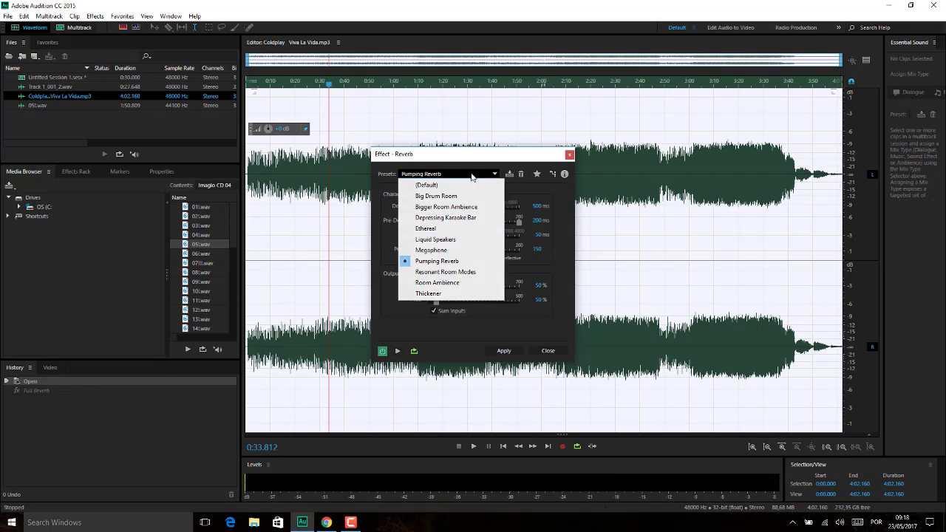
pyautogui.click(441, 273)
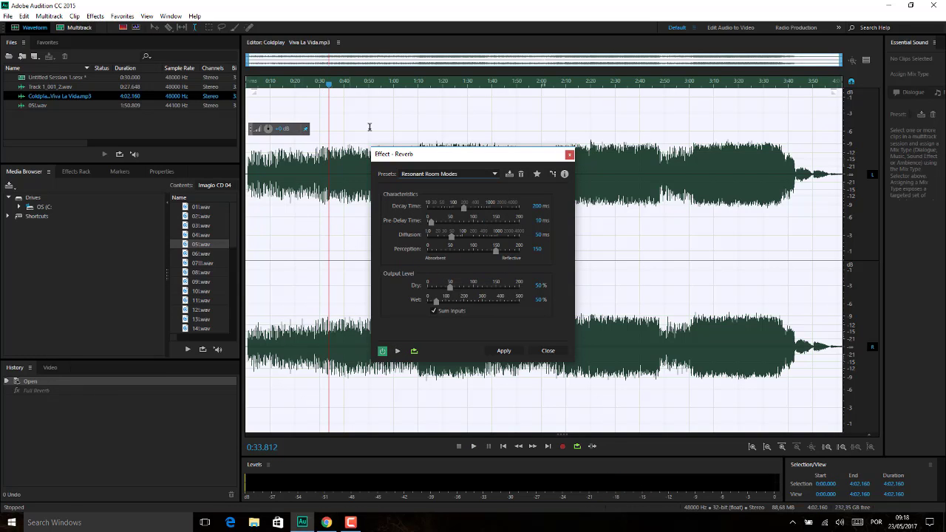
pyautogui.click(397, 352)
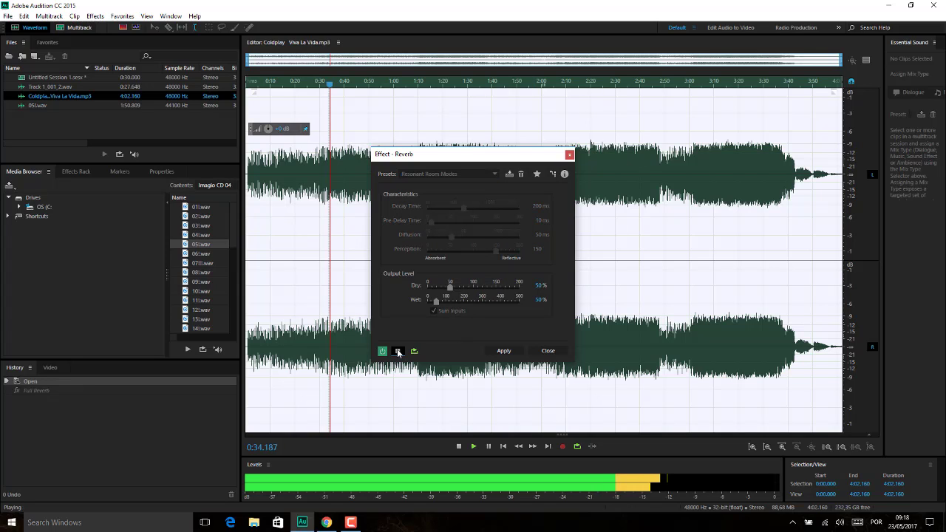
pyautogui.click(398, 353)
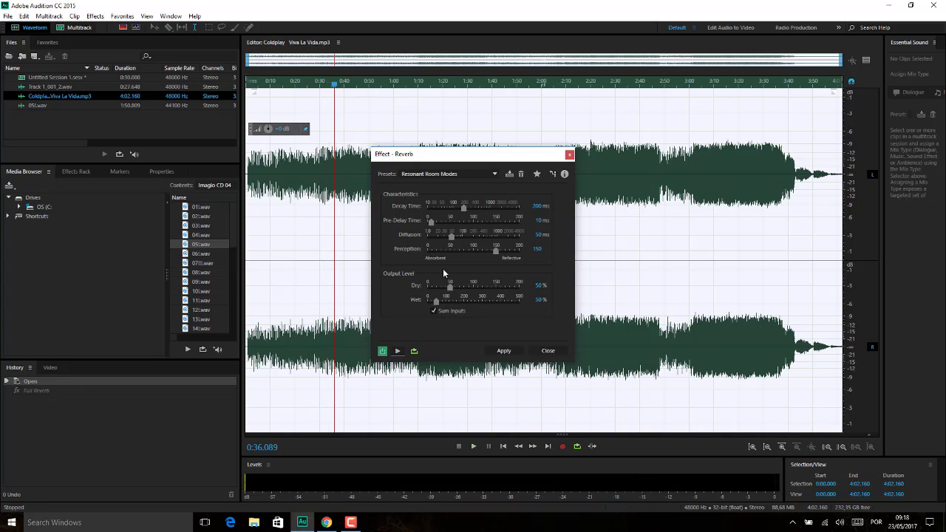
pyautogui.click(458, 175)
pyautogui.click(442, 285)
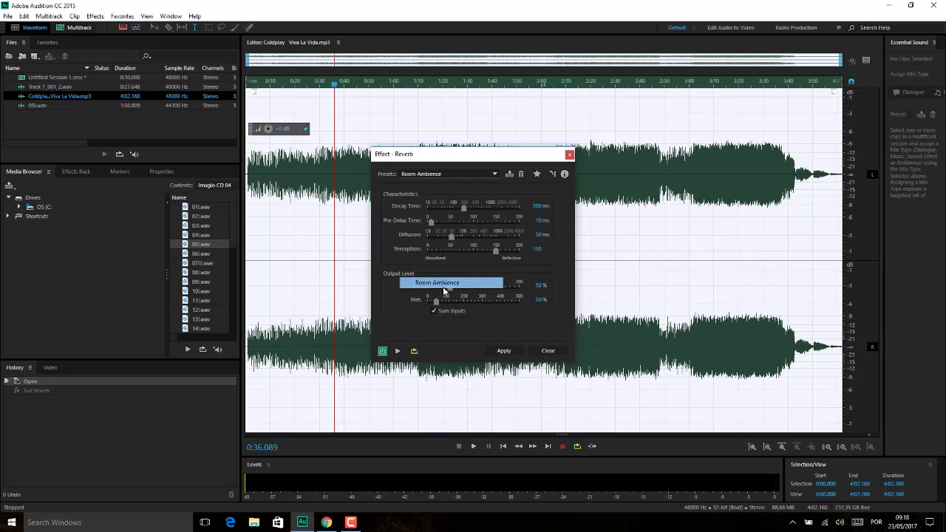
pyautogui.click(398, 353)
pyautogui.click(398, 353)
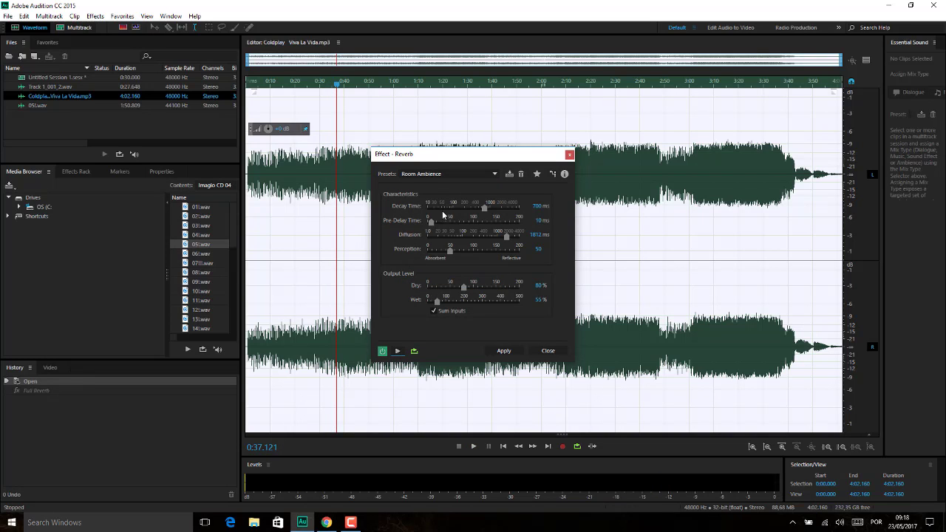
# Load the Thickener preset in the Reverb effect and preview it on the song.
pyautogui.click(457, 175)
pyautogui.click(427, 295)
pyautogui.click(397, 352)
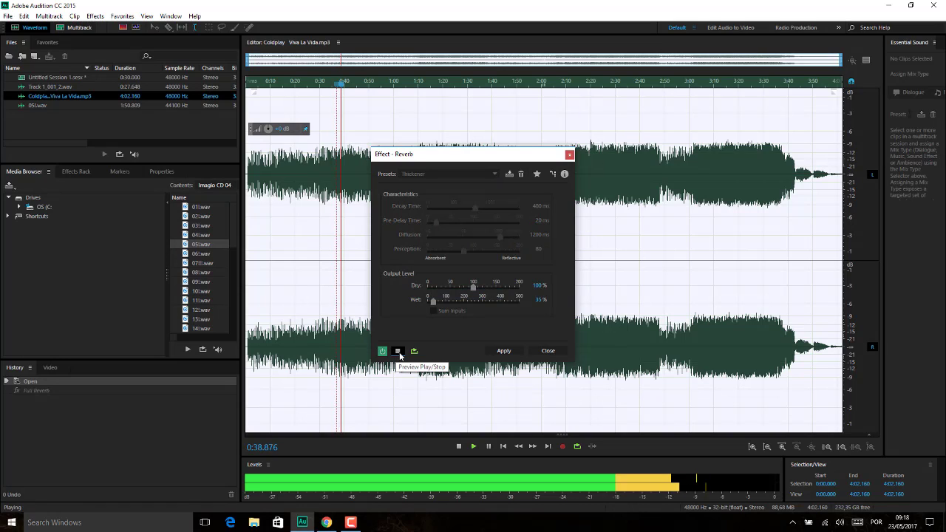
pyautogui.click(398, 352)
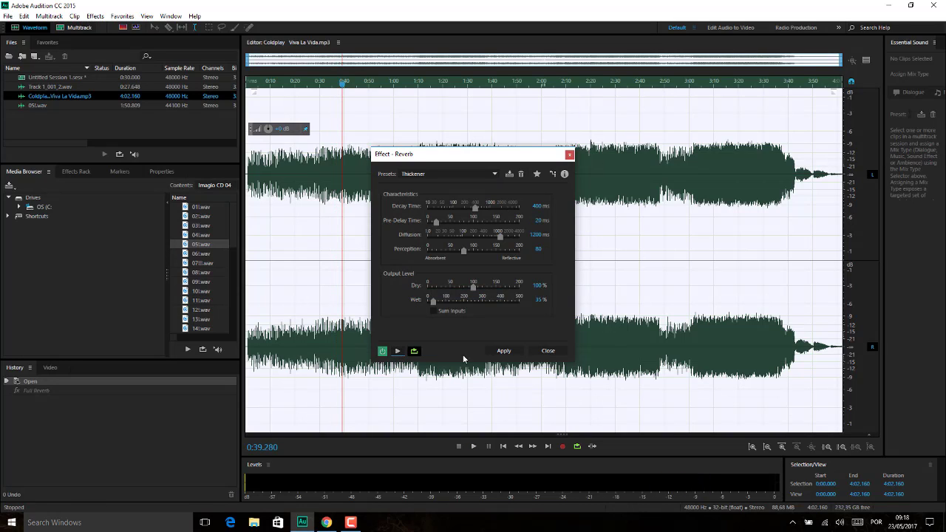
# Close the Reverb effect without applying it and open the Studio Reverb effect for the song.
pyautogui.click(549, 351)
pyautogui.click(95, 15)
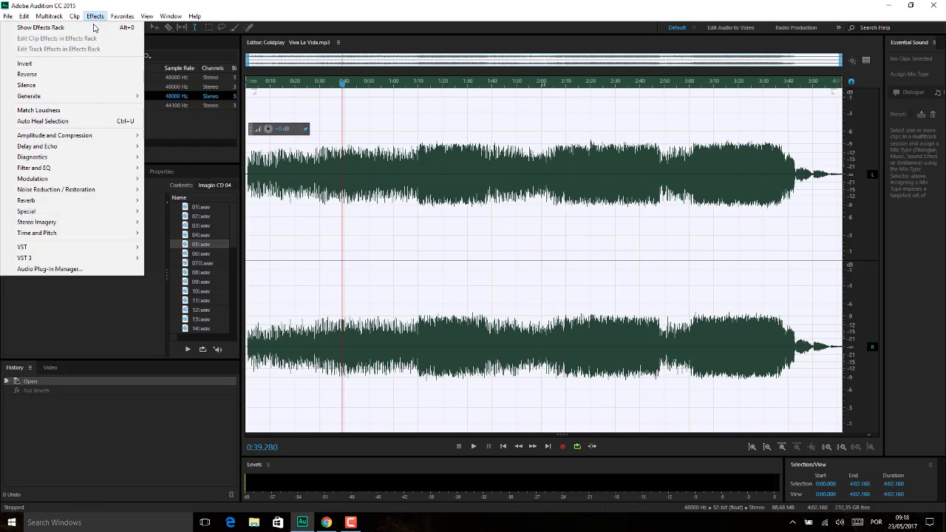
pyautogui.moveTo(111, 201)
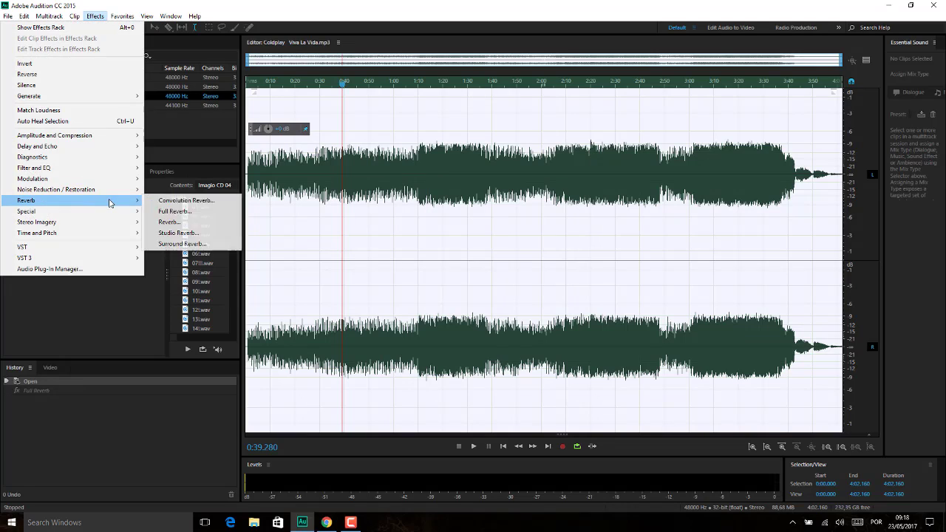
pyautogui.click(205, 236)
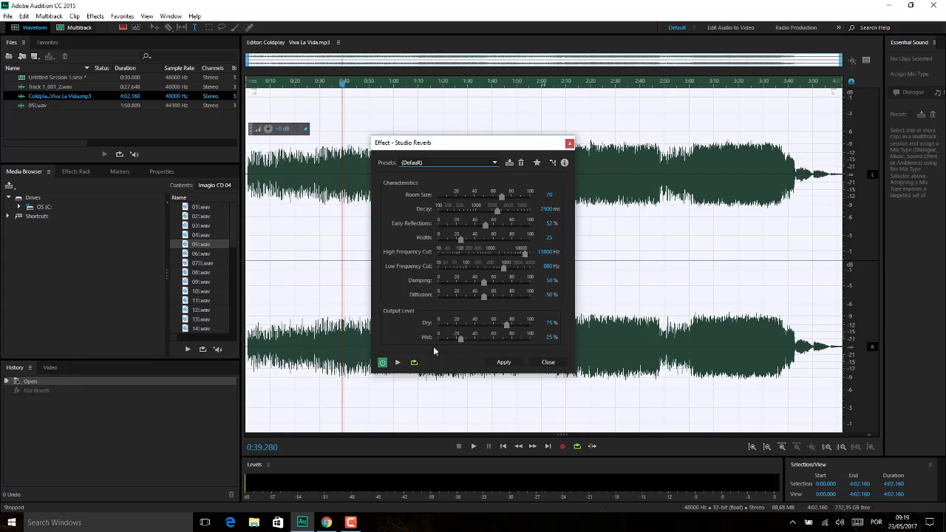
# Preview the song with Studio Reverb while setting the Dry level to about 69.3% and the Wet level to about 34.6%.
pyautogui.click(397, 362)
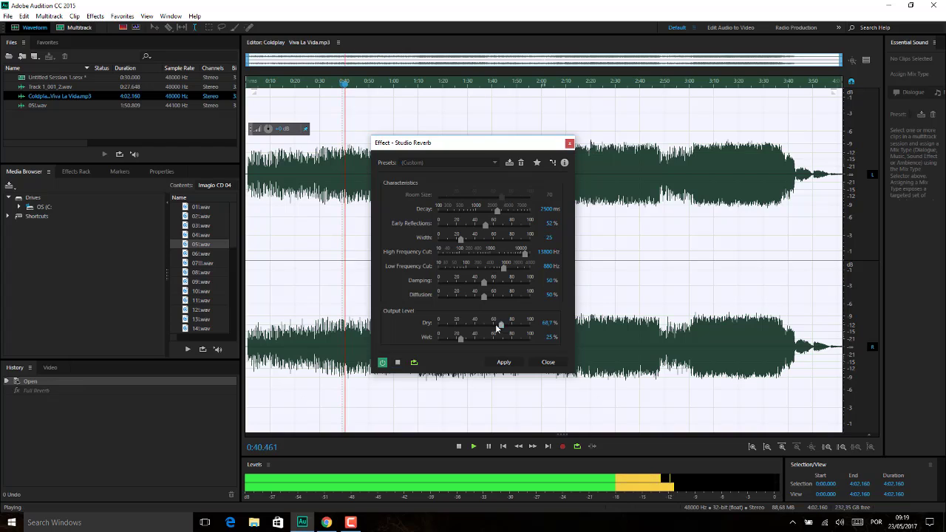
pyautogui.moveTo(506, 323)
pyautogui.mouseDown()
pyautogui.moveTo(435, 325)
pyautogui.moveTo(540, 330)
pyautogui.moveTo(444, 337)
pyautogui.moveTo(501, 323)
pyautogui.mouseUp()
pyautogui.press('space')
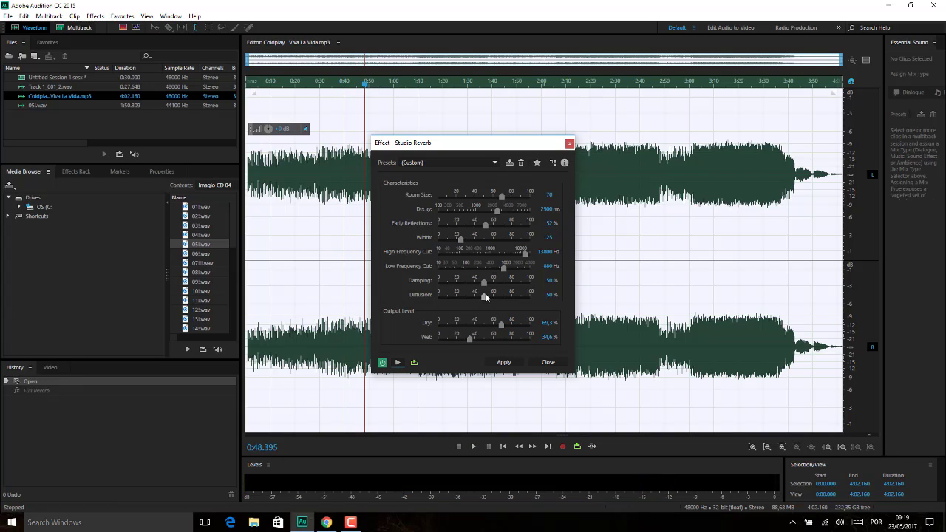
# While previewing, set Diffusion to about 85.8%, Damping 54%, Low Frequency Cut 3840 Hz, High Frequency Cut 93 Hz, Width 32.4 and Early Reflections 20.1%.
pyautogui.click(402, 367)
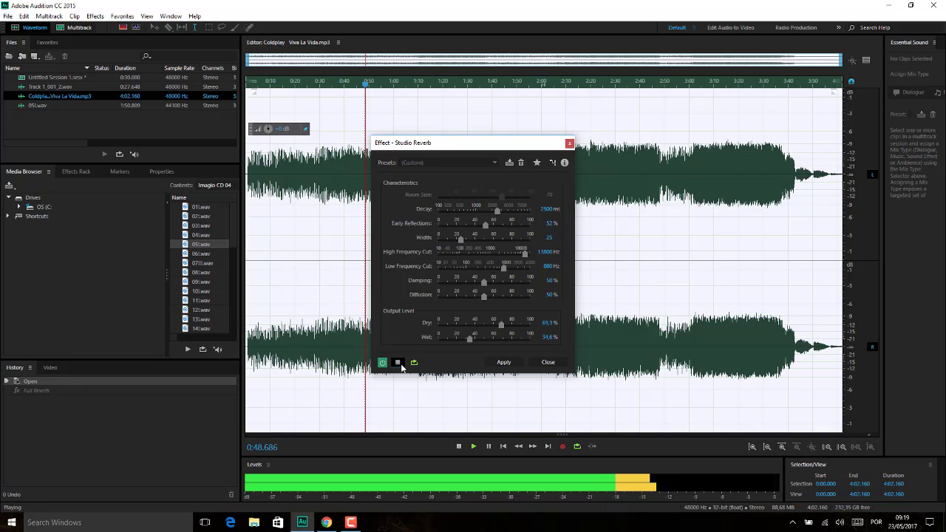
pyautogui.click(400, 368)
pyautogui.click(399, 366)
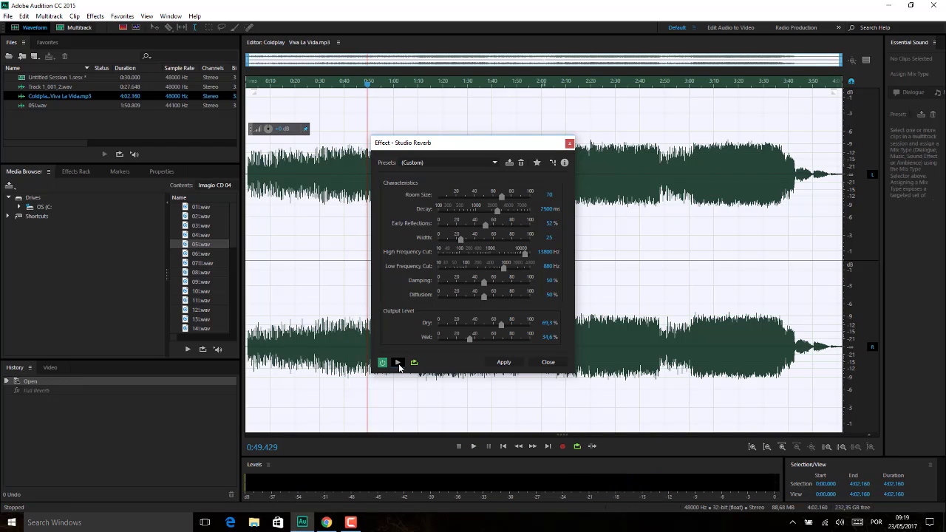
pyautogui.moveTo(484, 294); pyautogui.dragTo(456, 232)
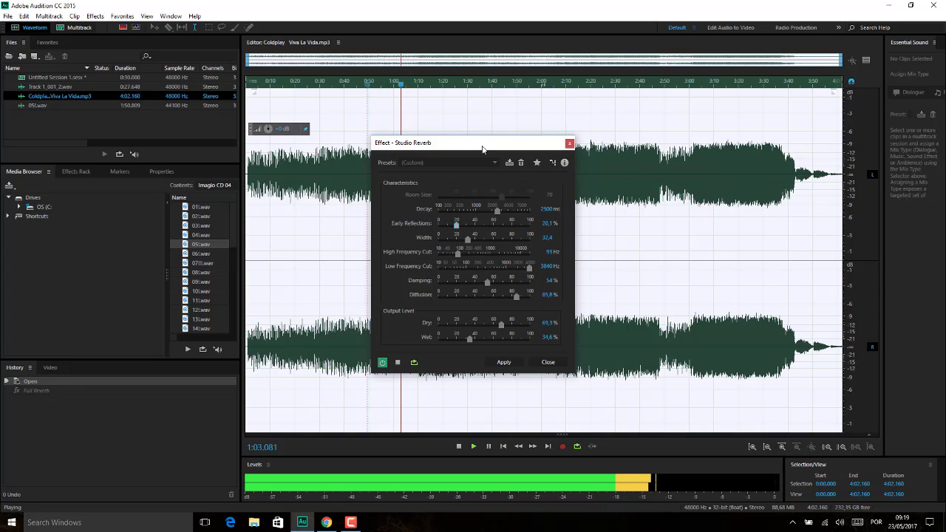
# Preview Studio Reverb with Decay at maximum and at 200 ms, and set Early Reflections to 100% and Decay to about 625 ms.
pyautogui.moveTo(484, 143); pyautogui.dragTo(347, 106)
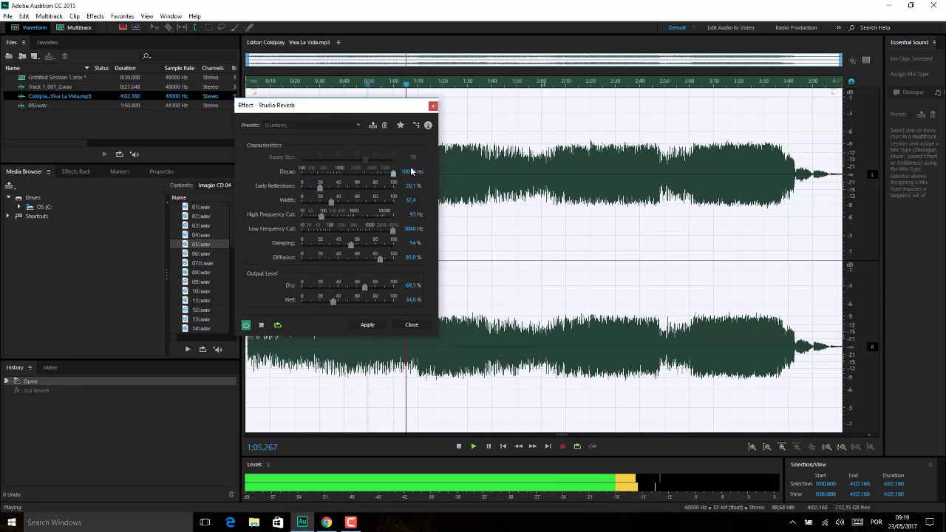
pyautogui.moveTo(360, 172); pyautogui.dragTo(394, 172)
pyautogui.moveTo(322, 189); pyautogui.dragTo(300, 174)
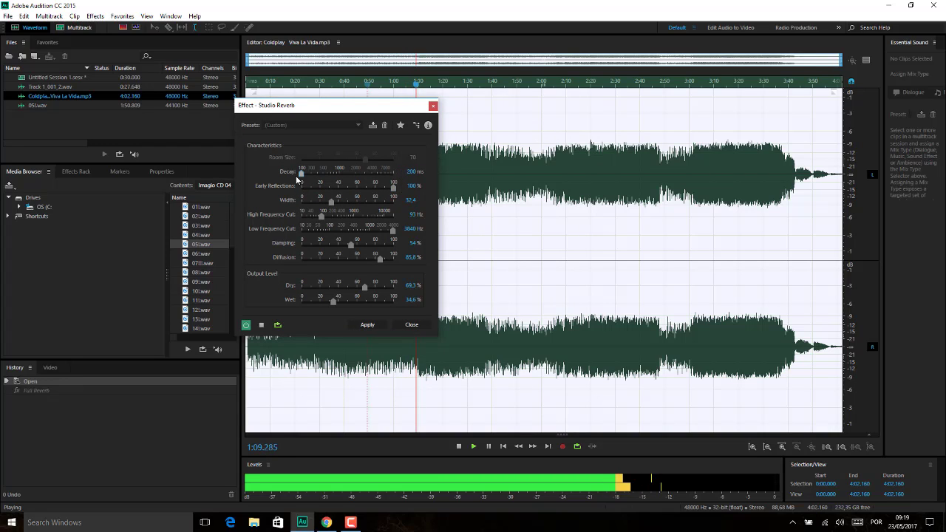
pyautogui.moveTo(308, 175); pyautogui.dragTo(329, 175)
pyautogui.click(261, 324)
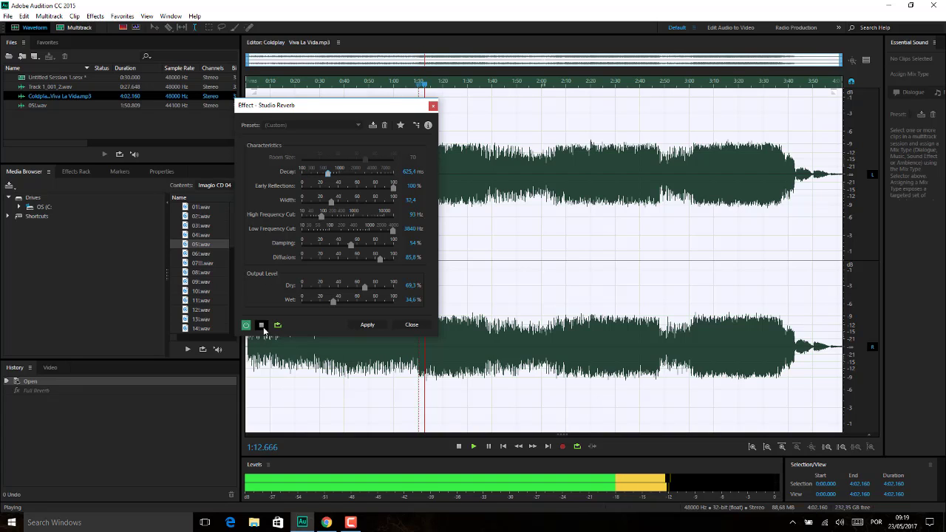
# Audition the Studio Reverb presets Drum Plate (large), Drum Plate (medium) and Drum Plate (small) on the song, one after another.
pyautogui.click(357, 124)
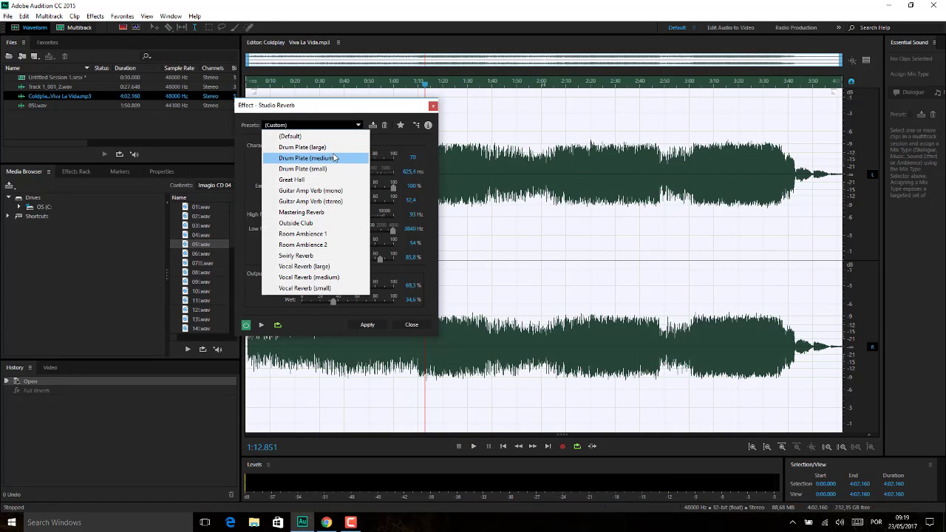
pyautogui.click(318, 147)
pyautogui.click(263, 326)
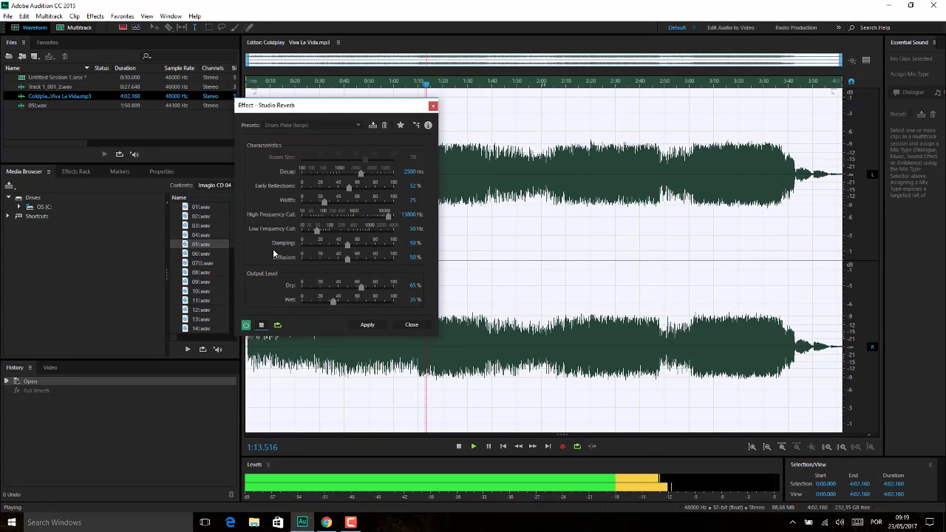
pyautogui.click(264, 326)
pyautogui.click(355, 124)
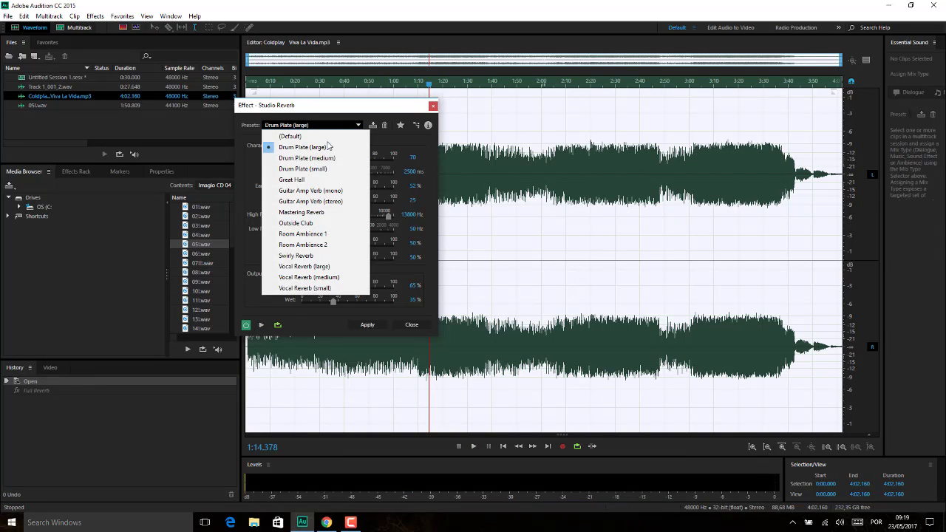
pyautogui.click(317, 156)
pyautogui.click(261, 326)
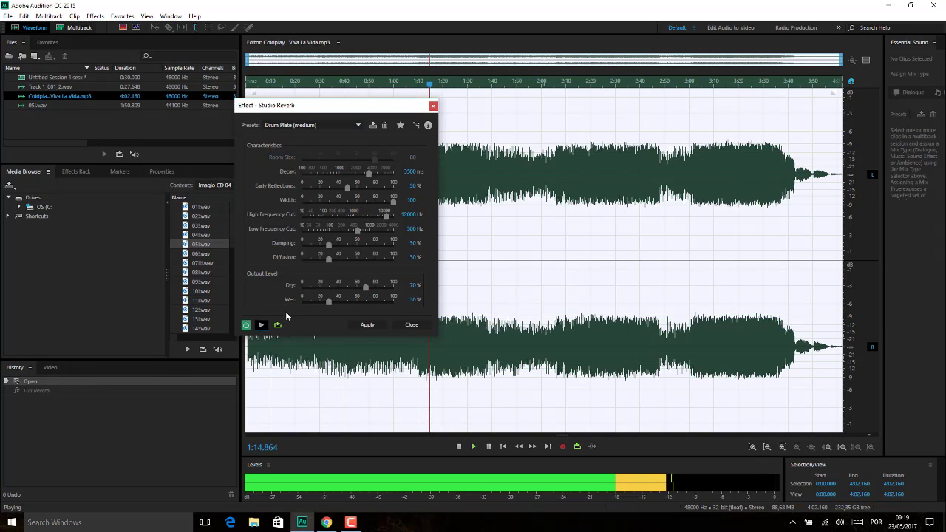
pyautogui.click(261, 326)
pyautogui.click(334, 128)
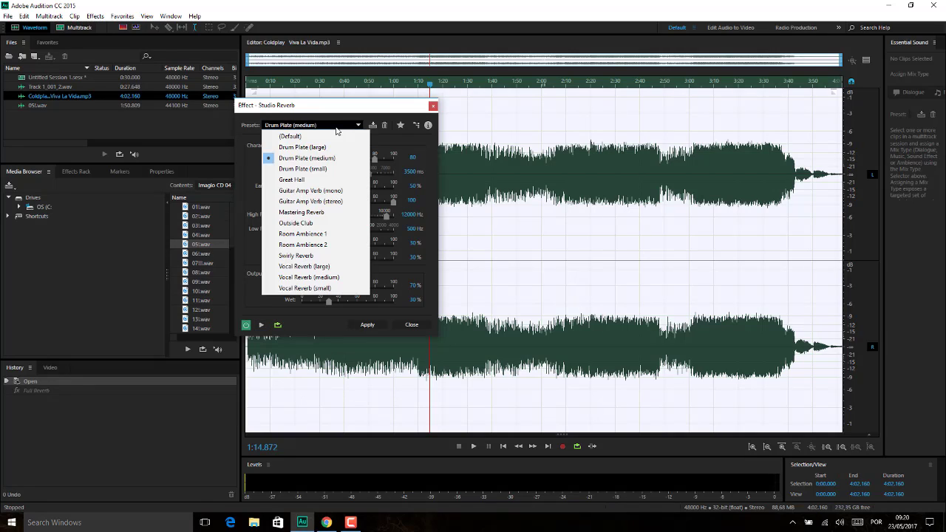
pyautogui.click(318, 157)
pyautogui.click(261, 326)
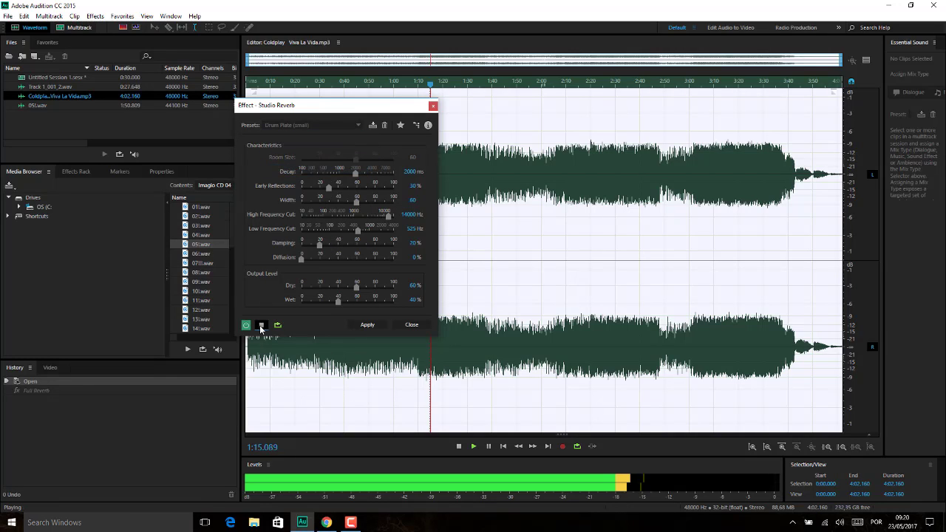
pyautogui.click(261, 326)
# Audition the Great Hall and Guitar Amp Verb (mono) presets of Studio Reverb on the song.
pyautogui.click(354, 127)
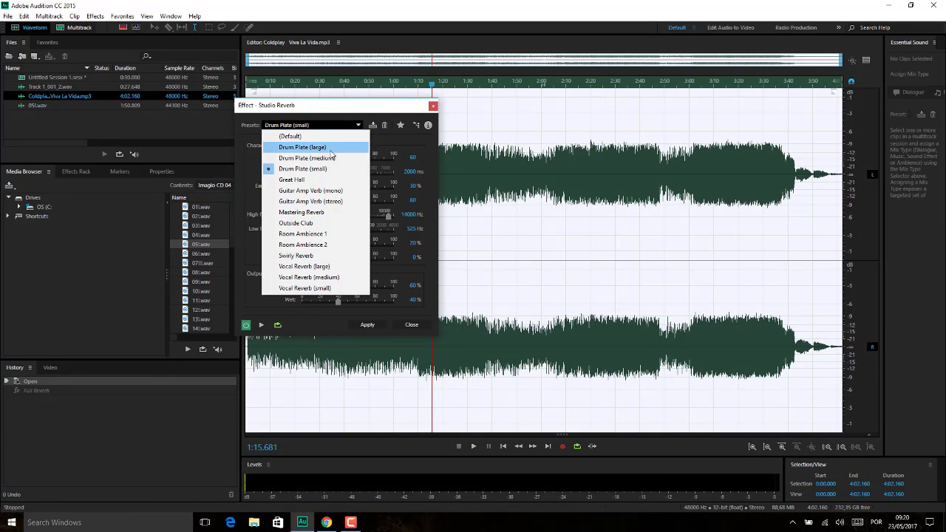
pyautogui.click(329, 180)
pyautogui.click(262, 326)
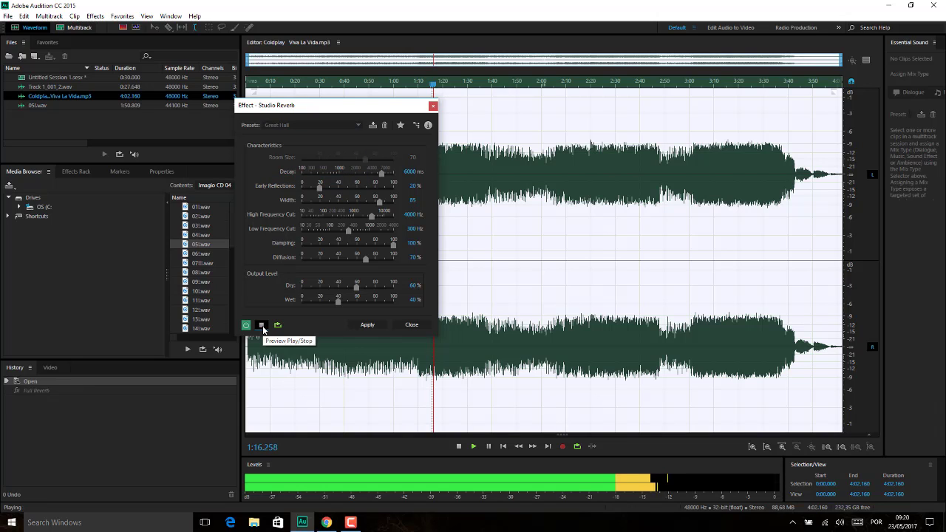
pyautogui.click(262, 326)
pyautogui.click(329, 128)
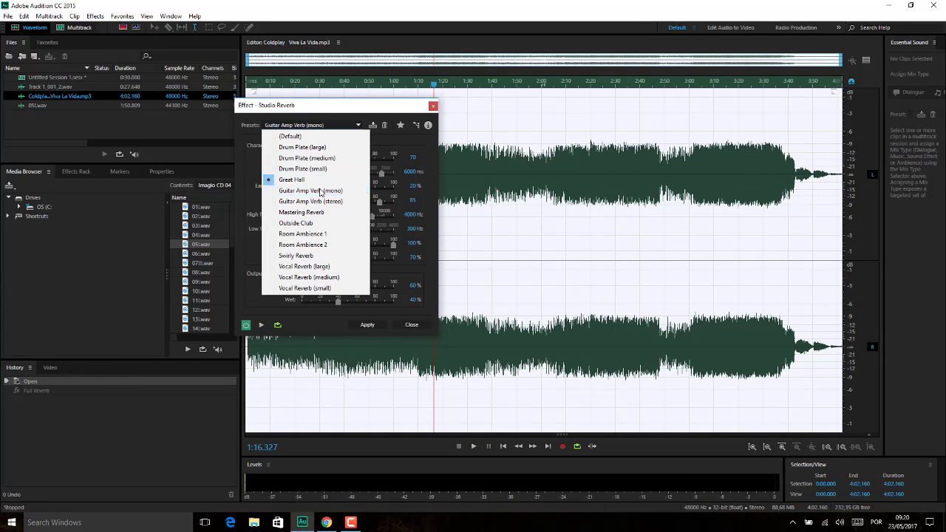
pyautogui.click(310, 191)
pyautogui.click(260, 326)
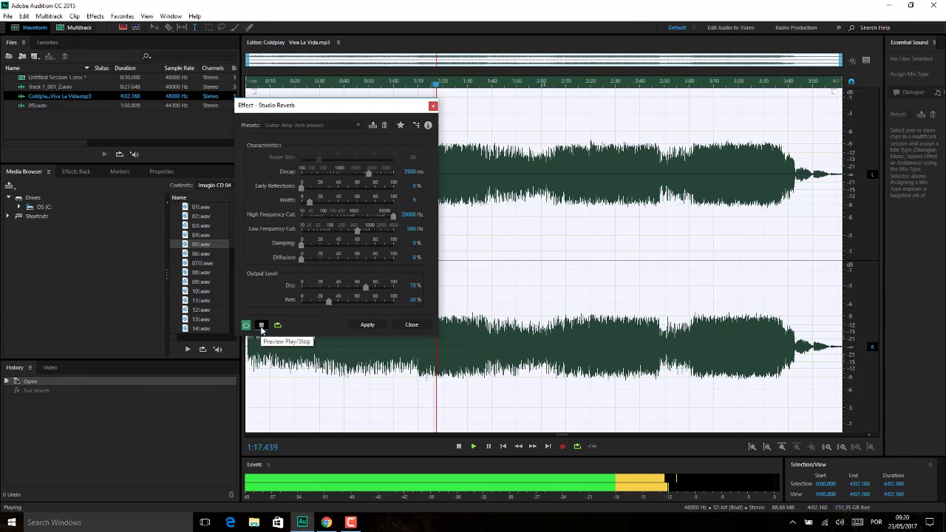
pyautogui.click(261, 326)
# Close the Studio Reverb effect without applying it and open the Surround Reverb effect for the song.
pyautogui.moveTo(353, 105); pyautogui.dragTo(578, 141)
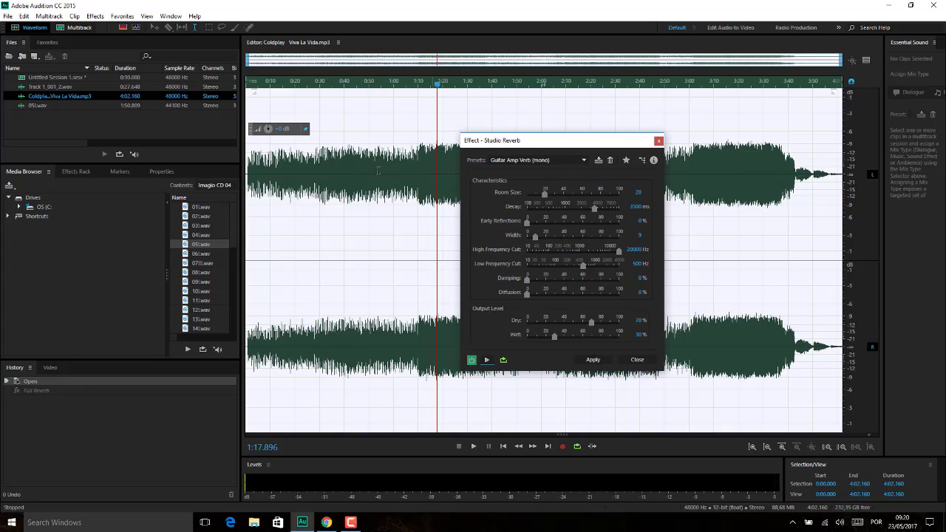
pyautogui.moveTo(540, 141); pyautogui.dragTo(518, 143)
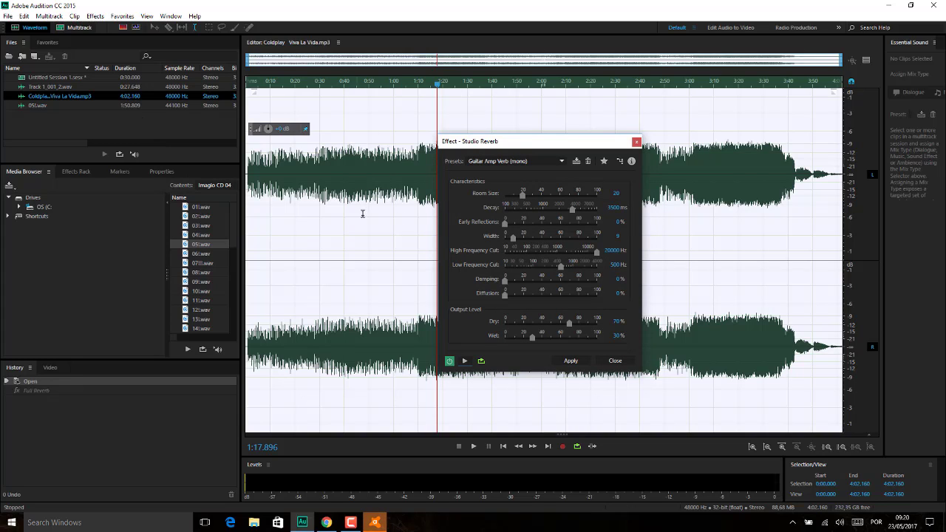
pyautogui.moveTo(551, 143)
pyautogui.mouseDown()
pyautogui.moveTo(572, 148)
pyautogui.moveTo(483, 157)
pyautogui.moveTo(473, 145)
pyautogui.moveTo(552, 146)
pyautogui.mouseUp()
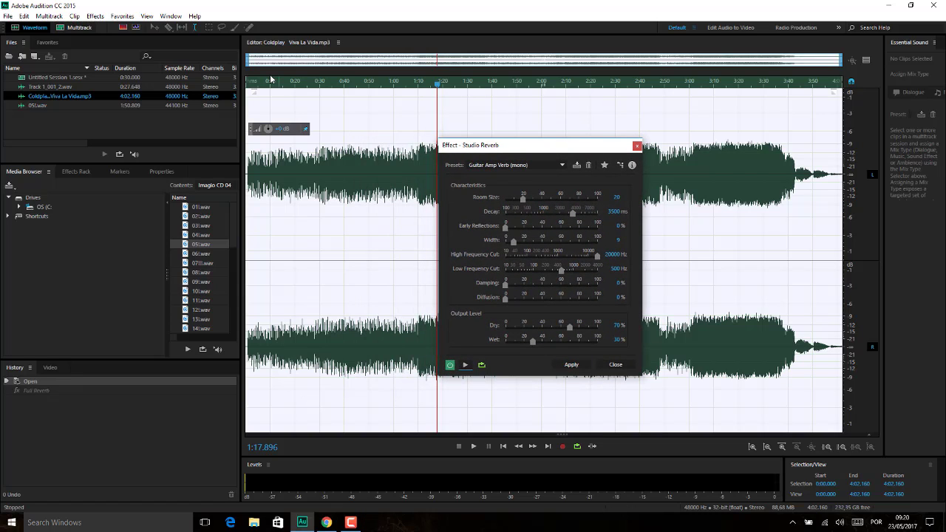
pyautogui.click(636, 146)
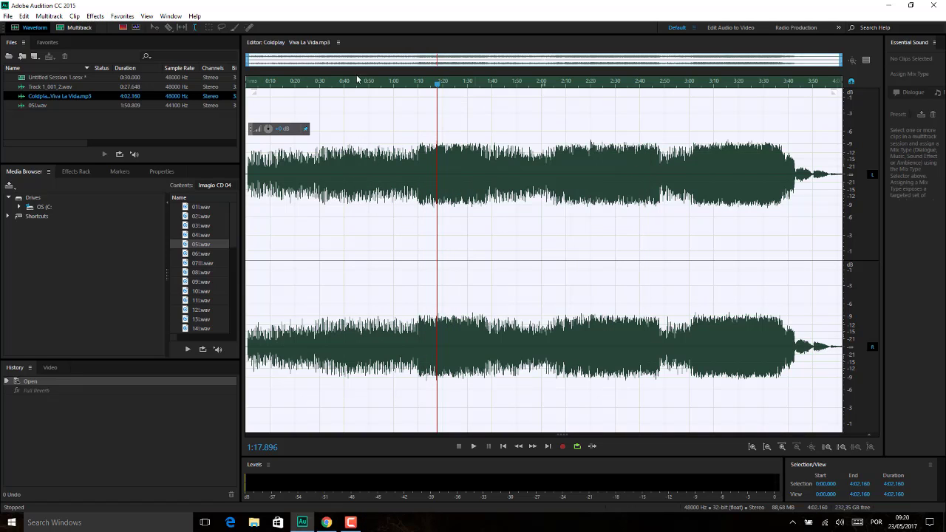
pyautogui.click(94, 15)
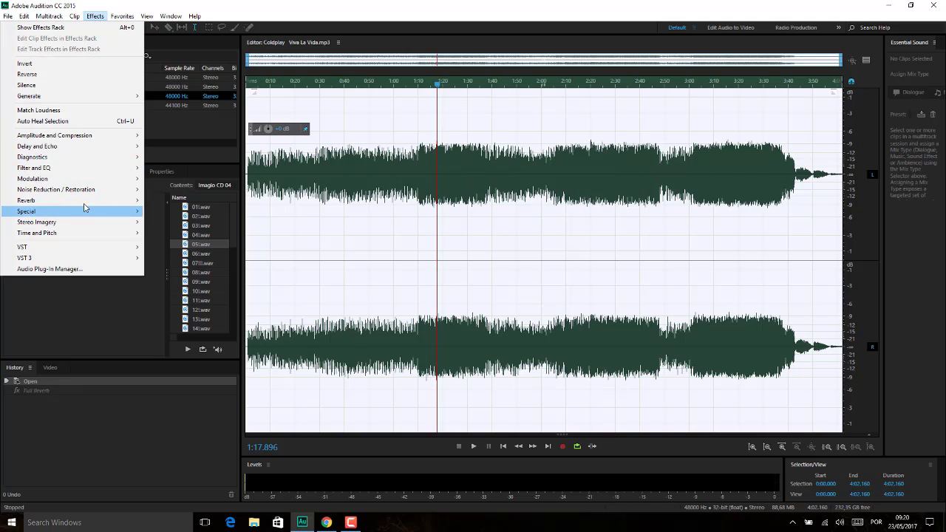
pyautogui.moveTo(87, 202)
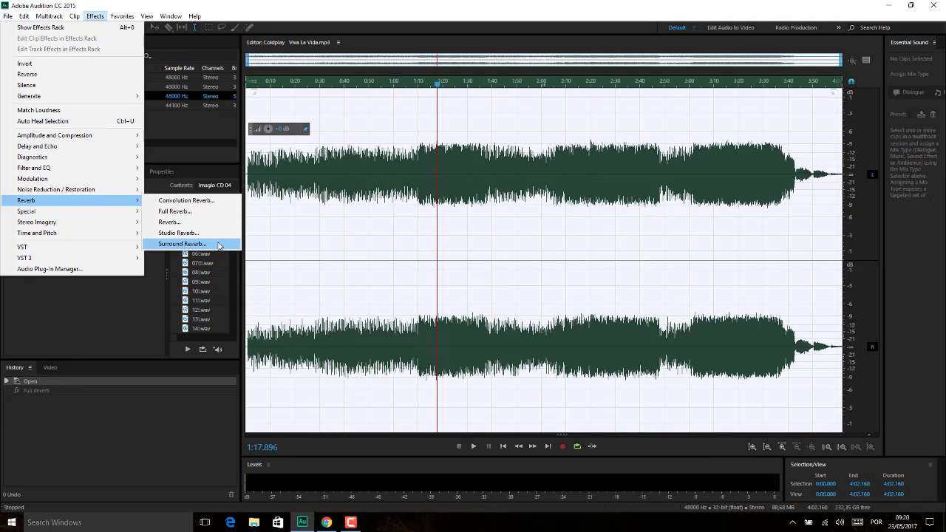
pyautogui.click(218, 245)
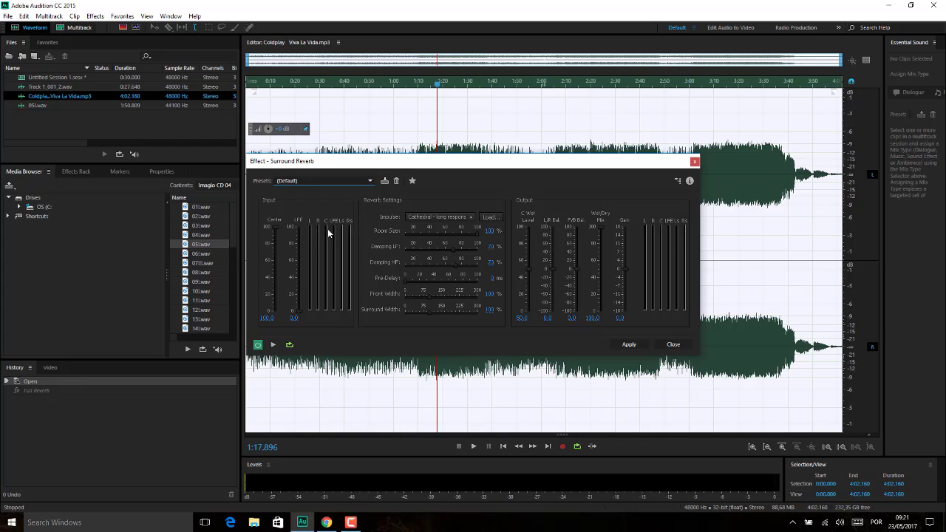
# Preview the song with Surround Reverb, lowering the Center input and returning it to 100, and set the LFE input to 100.
pyautogui.click(273, 345)
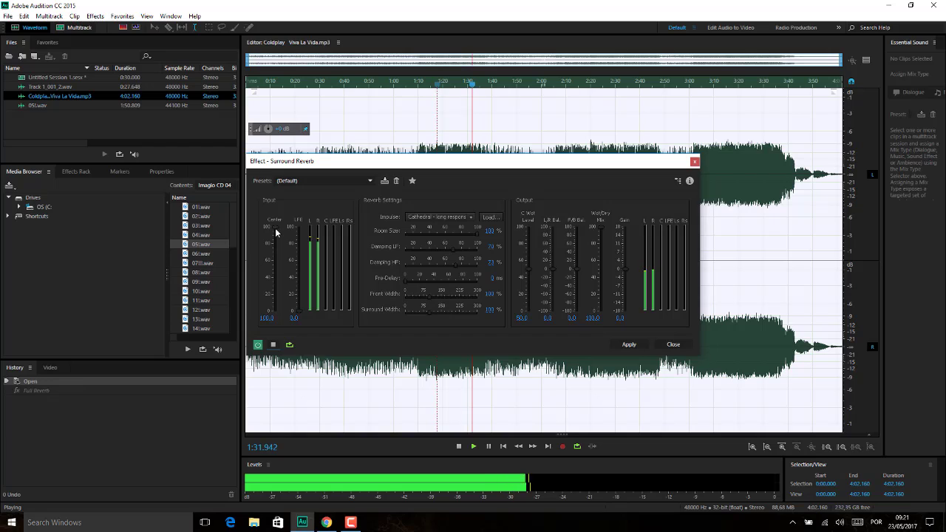
pyautogui.moveTo(275, 234); pyautogui.dragTo(293, 292)
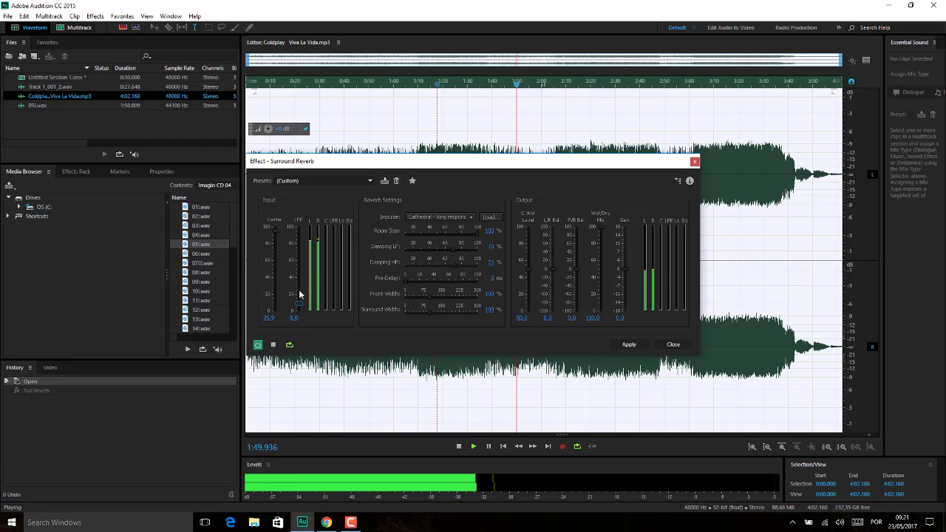
pyautogui.moveTo(299, 309); pyautogui.dragTo(298, 227)
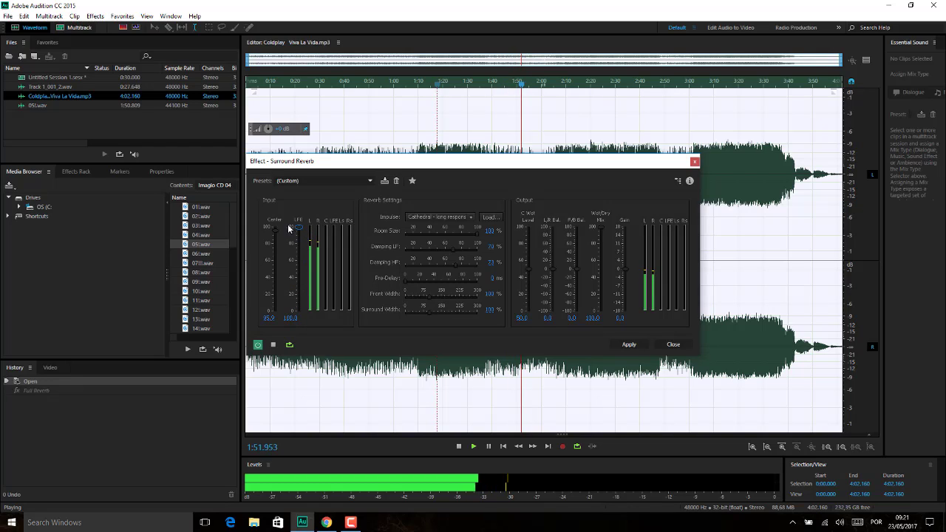
pyautogui.moveTo(274, 294); pyautogui.dragTo(274, 226)
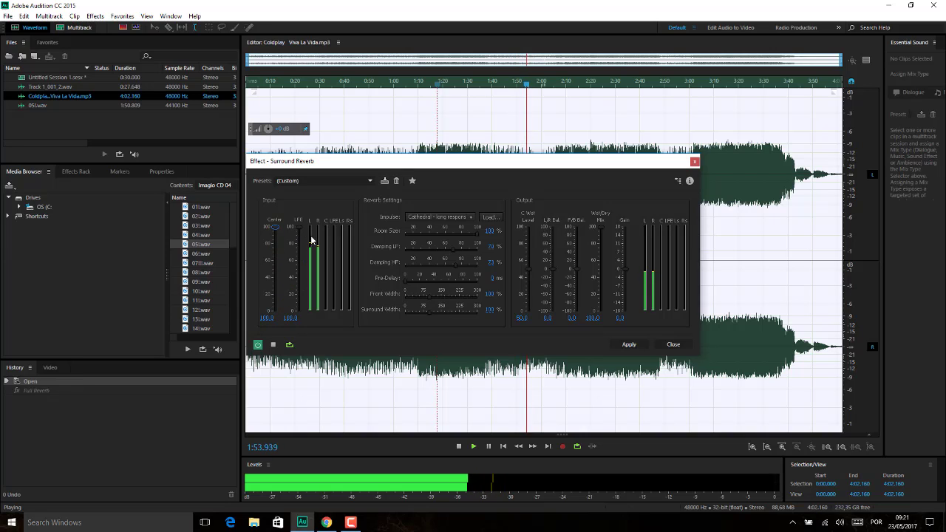
# While previewing, try the Deep Well, Drum Room and Full-Size Auditorium impulses and set the impulse to Large Concert Hall.
pyautogui.click(481, 217)
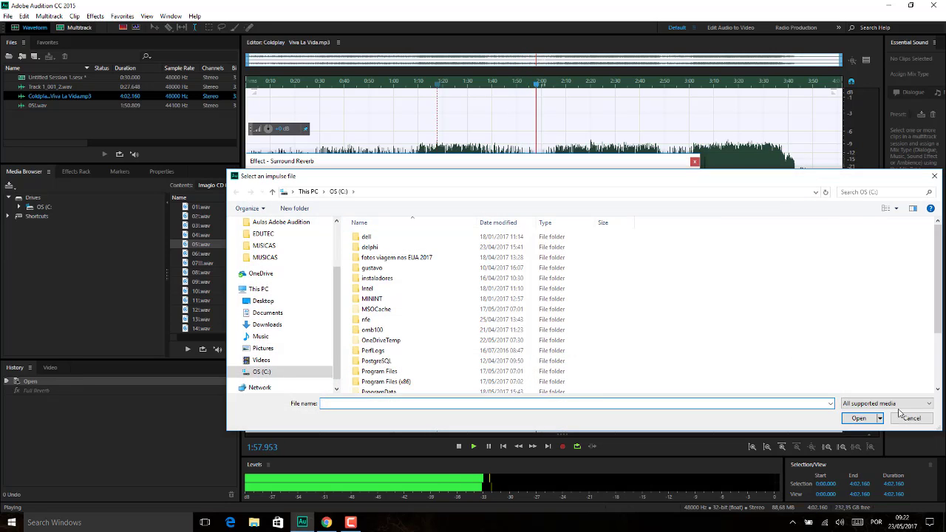
pyautogui.click(915, 419)
pyautogui.click(469, 217)
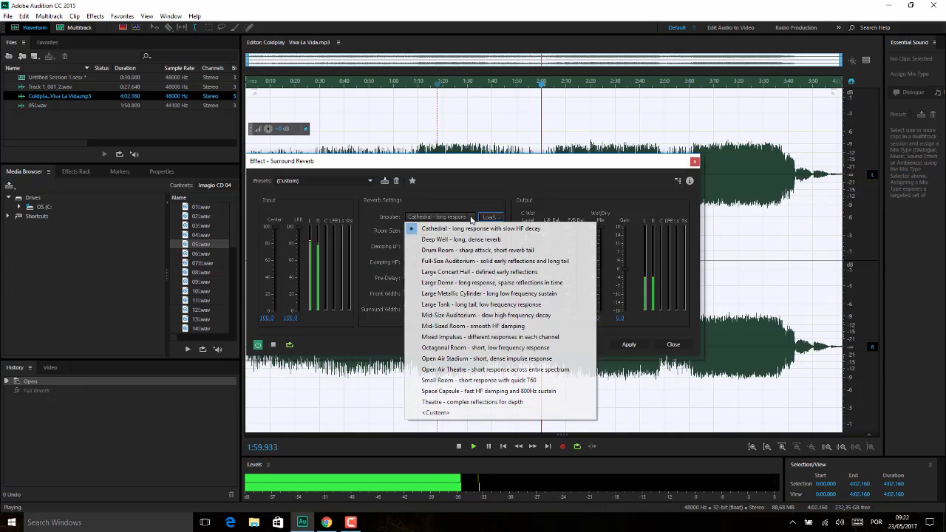
pyautogui.click(461, 239)
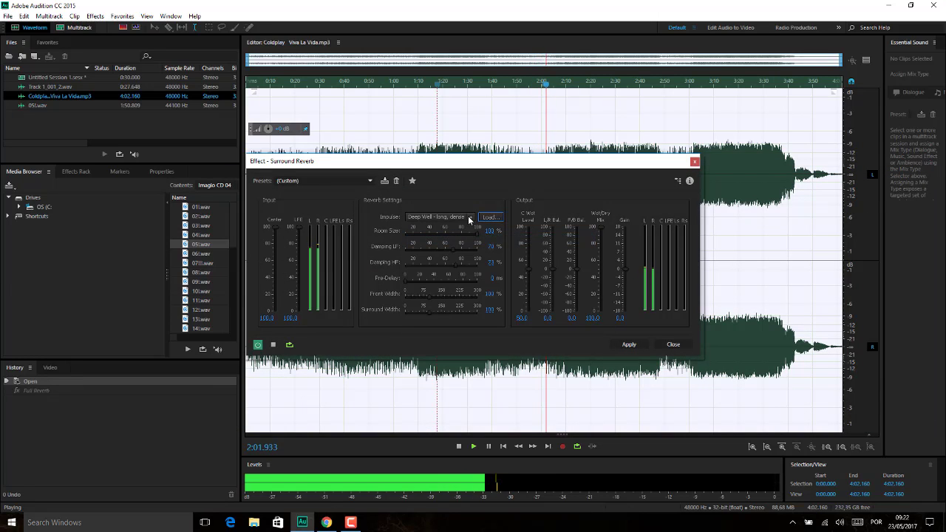
pyautogui.click(468, 216)
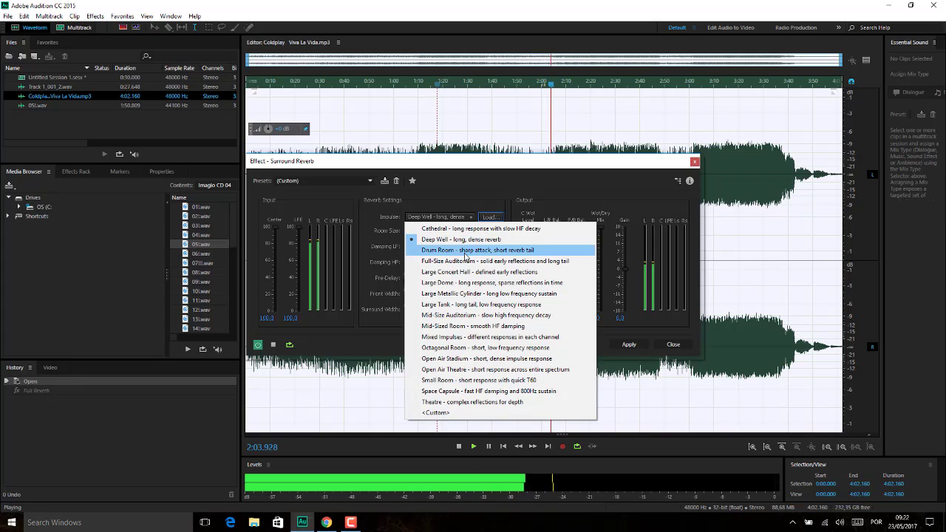
pyautogui.click(466, 250)
pyautogui.click(470, 216)
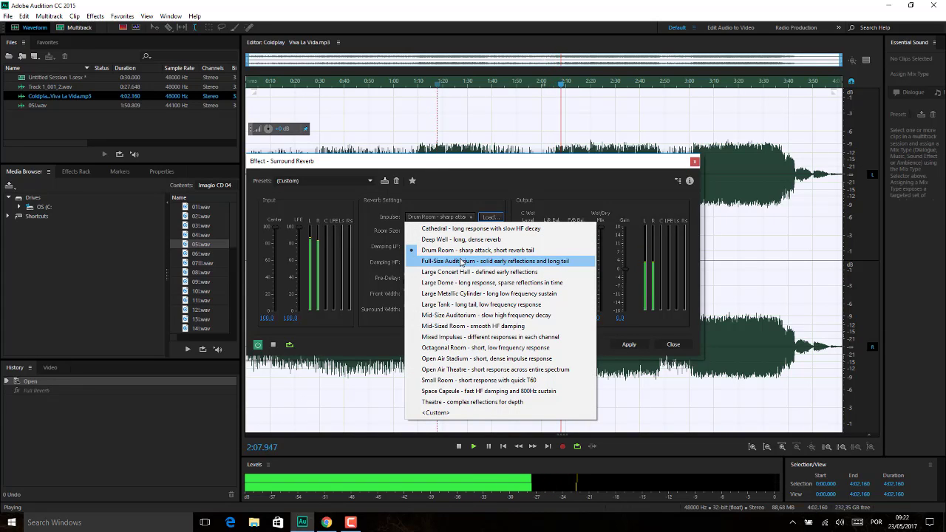
pyautogui.click(461, 262)
pyautogui.click(467, 217)
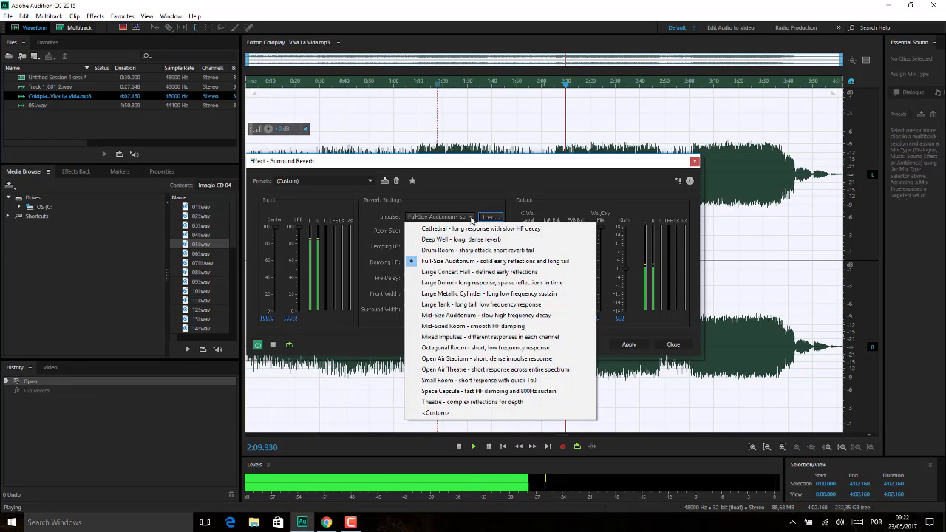
pyautogui.click(455, 272)
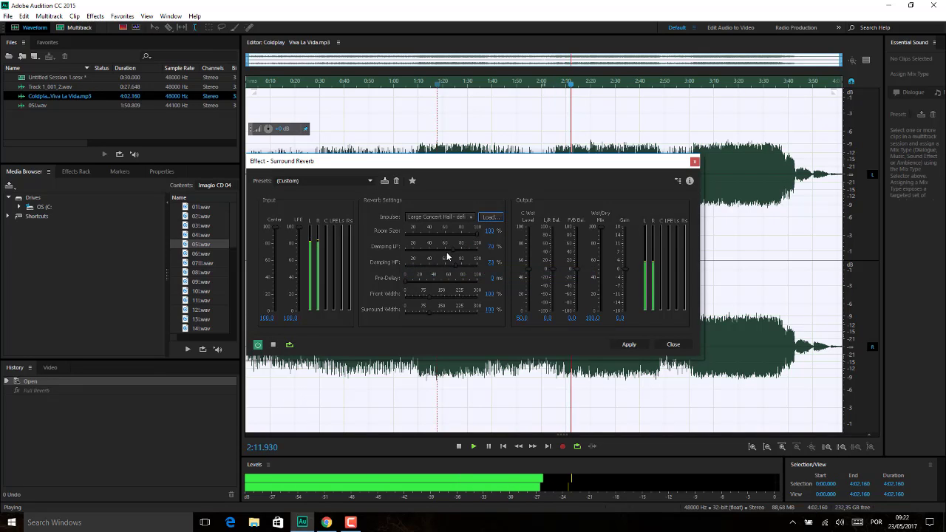
# Set Damping LF to 100%, C Wet Level to about 82.4, L/R Bal to 50.6, F/R Bal to 82.4 and Gain to -6.6.
pyautogui.moveTo(456, 250); pyautogui.dragTo(479, 247)
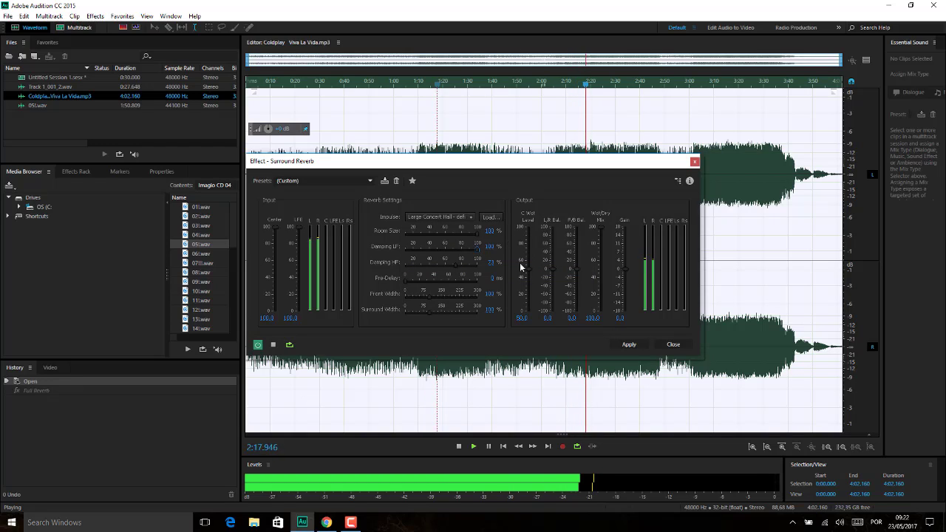
pyautogui.moveTo(529, 273); pyautogui.dragTo(578, 235)
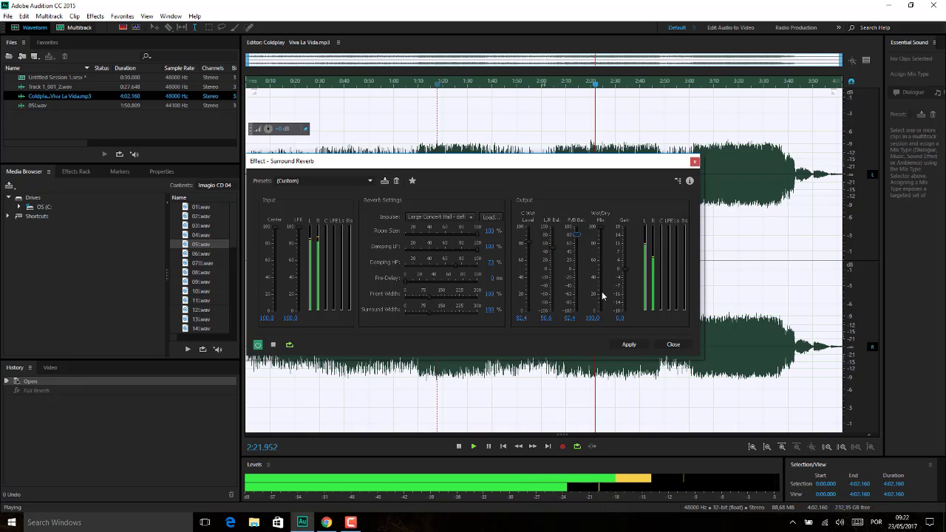
pyautogui.moveTo(625, 269)
pyautogui.mouseDown()
pyautogui.moveTo(626, 233)
pyautogui.moveTo(628, 283)
pyautogui.mouseUp()
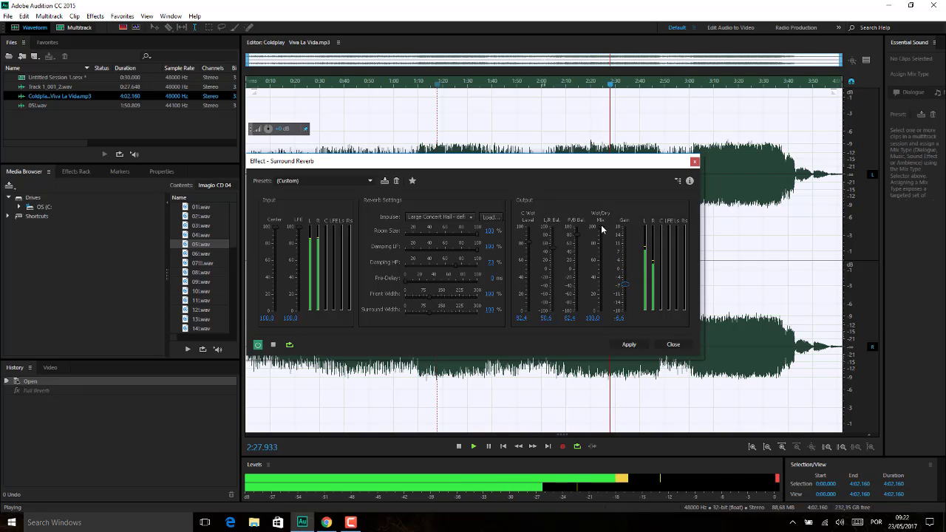
# Set the Wet/Dry Mix to about 88, the F/R Bal to about 50.6 and the Pre-Delay to about 59 ms.
pyautogui.moveTo(601, 226); pyautogui.dragTo(601, 239)
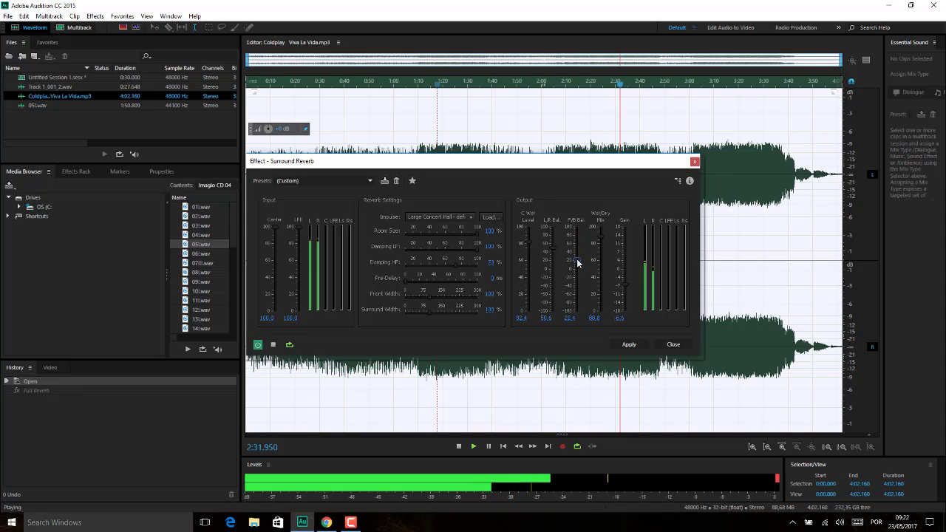
pyautogui.moveTo(576, 232); pyautogui.dragTo(578, 248)
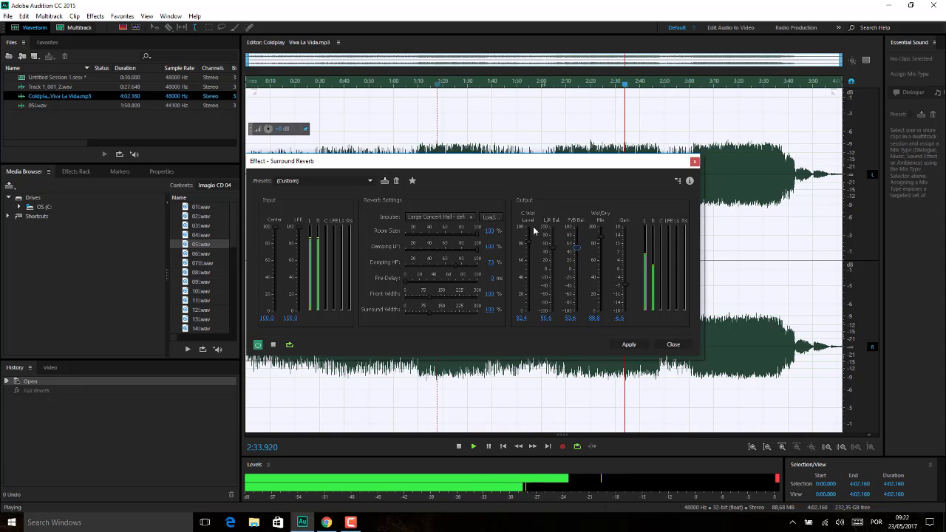
pyautogui.moveTo(405, 278); pyautogui.dragTo(447, 294)
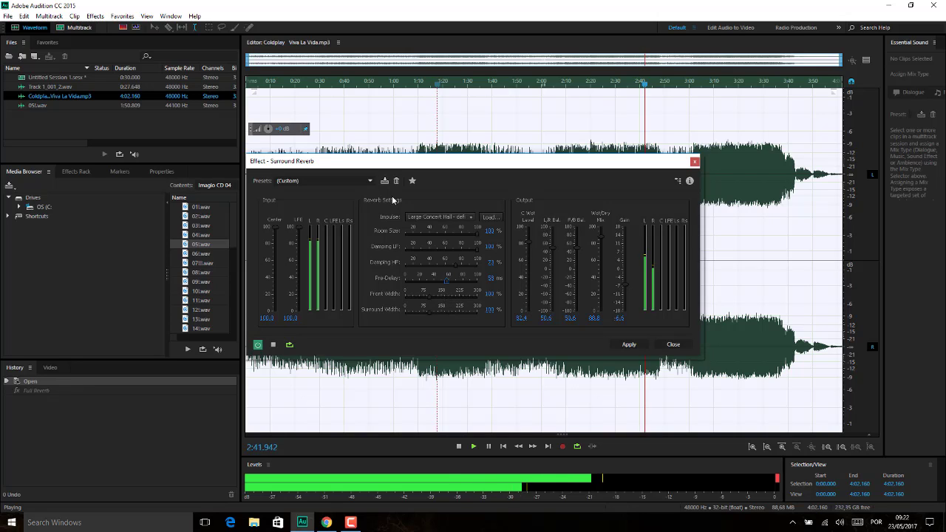
# While previewing the song, audition the Large Dome impulse and the Center Stage preset of Surround Reverb.
pyautogui.click(472, 217)
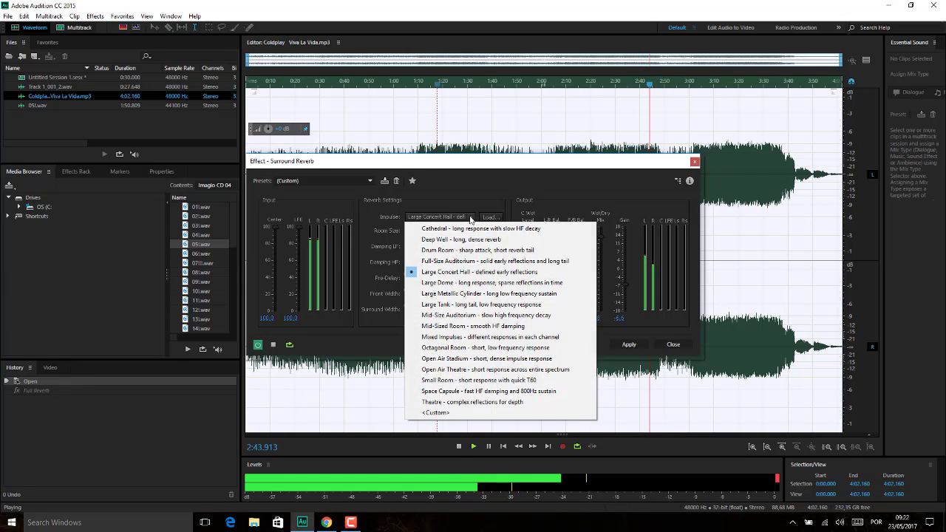
pyautogui.click(446, 284)
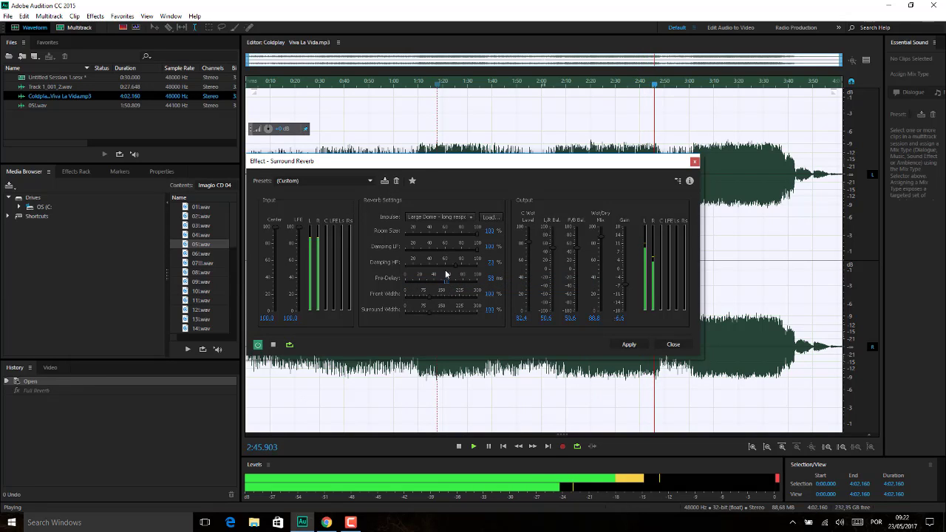
pyautogui.click(370, 179)
pyautogui.click(336, 225)
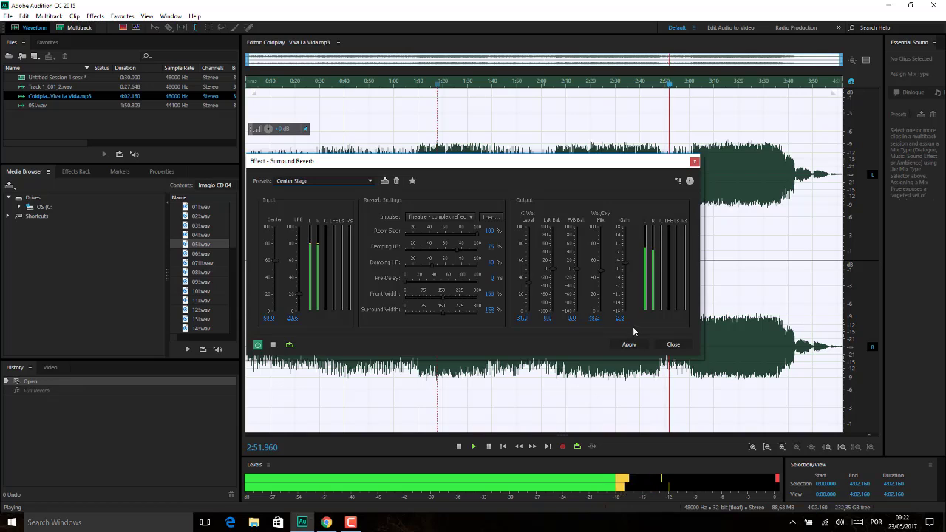
# Close the Surround Reverb effect without applying it and stop the song's playback.
pyautogui.click(673, 344)
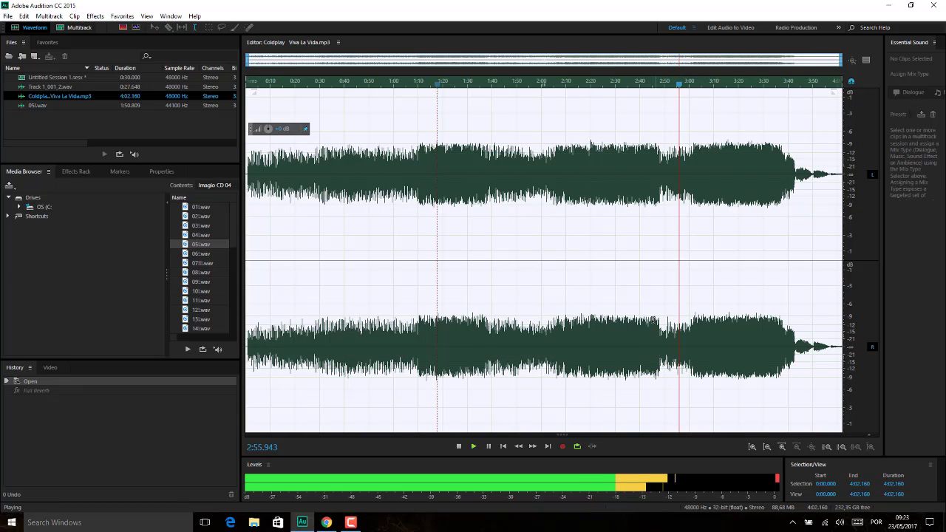
pyautogui.press('space')
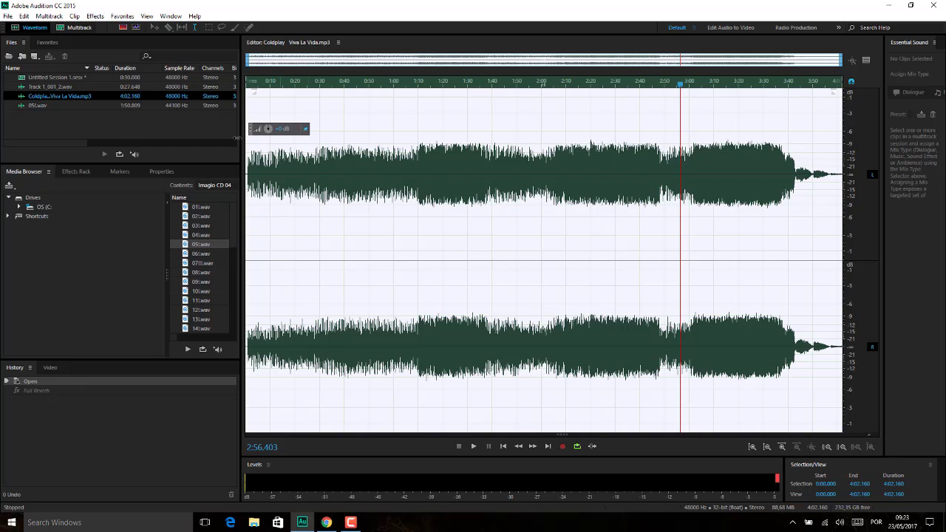
# Look over the available reverb effects, and clear the waveform selection by placing the playhead at about 1:13.9.
pyautogui.click(92, 14)
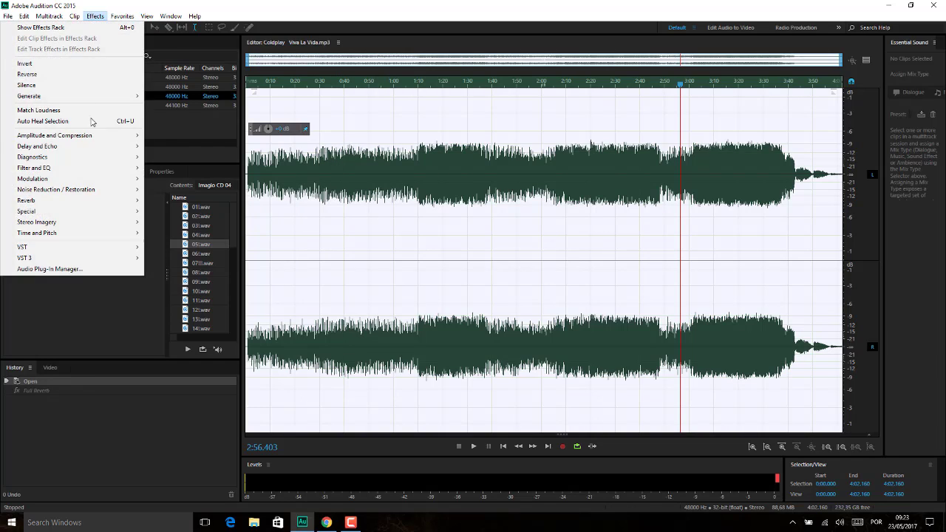
pyautogui.moveTo(101, 205)
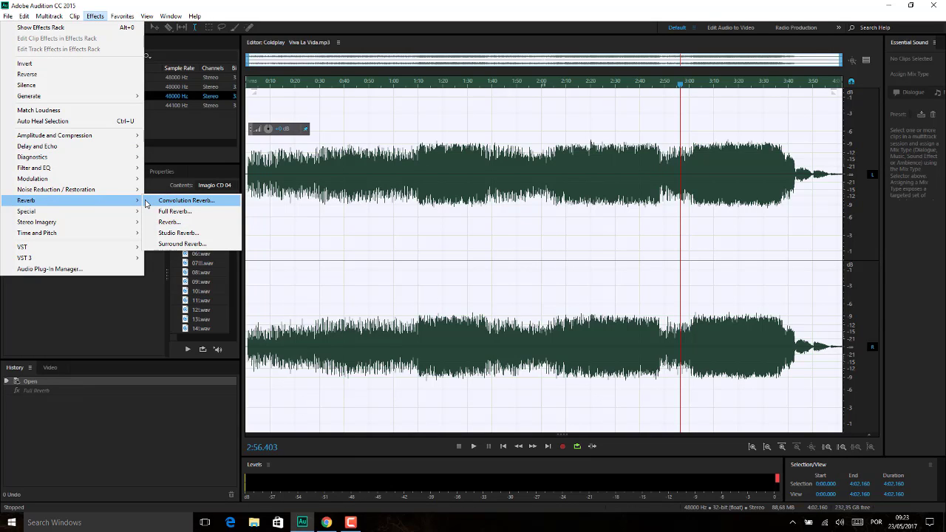
pyautogui.click(427, 190)
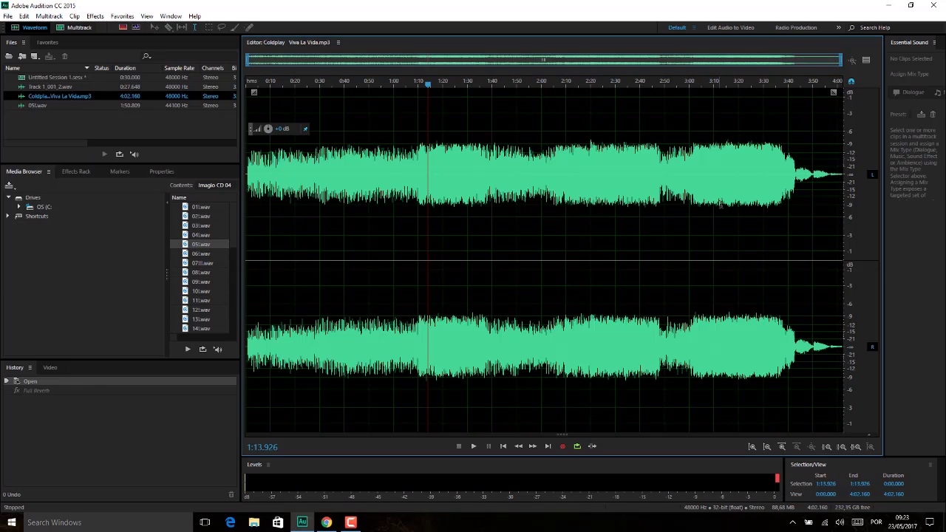